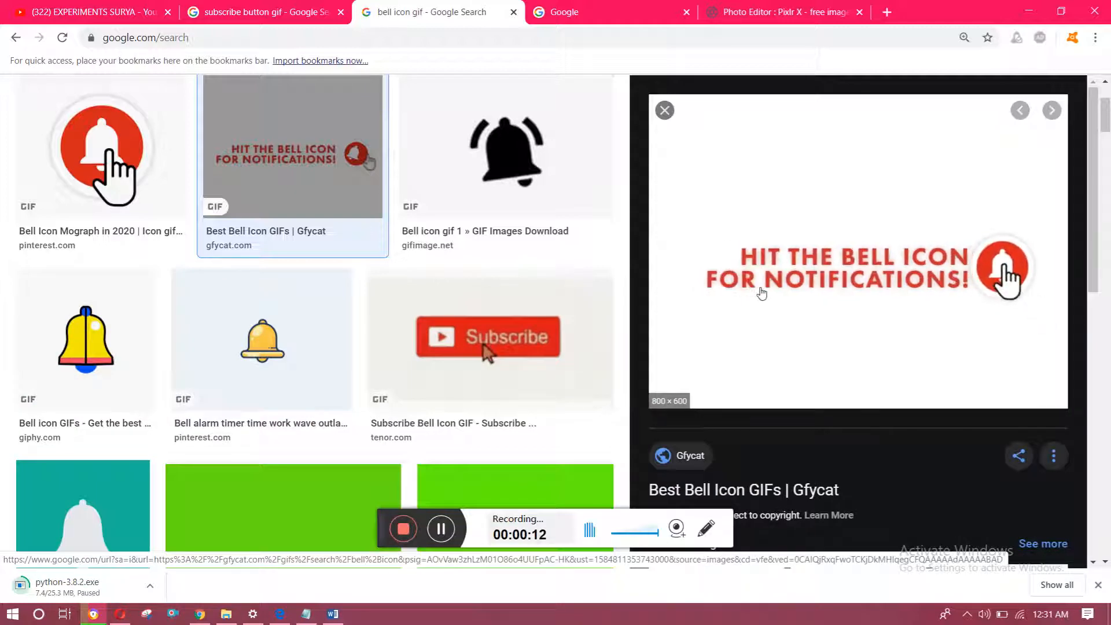
{"action": "scroll", "coordinate": [761, 294], "scroll_direction": "up", "scroll_amount": 3}
{"action": "scroll", "coordinate": [761, 294], "scroll_direction": "down", "scroll_amount": 5}
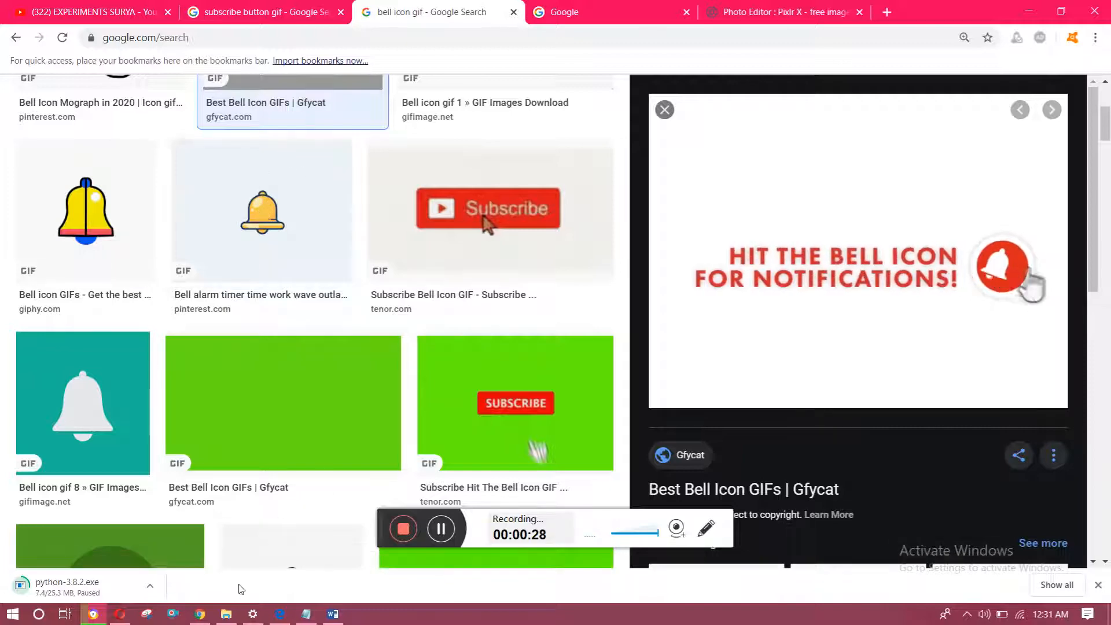
Switch to Notepad, review the heading on downloading and installing Python on Windows 10 line by line, and minimize the note.
{"action": "left_click", "coordinate": [306, 614]}
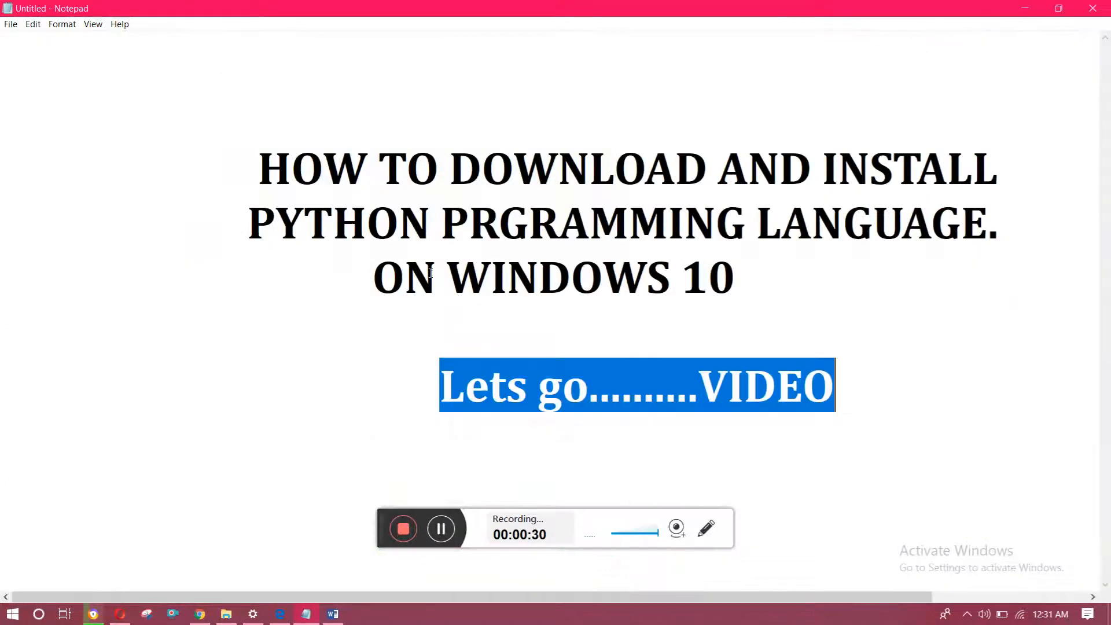
{"action": "left_click", "coordinate": [267, 328]}
{"action": "left_click_drag", "start_coordinate": [261, 176], "coordinate": [1033, 217]}
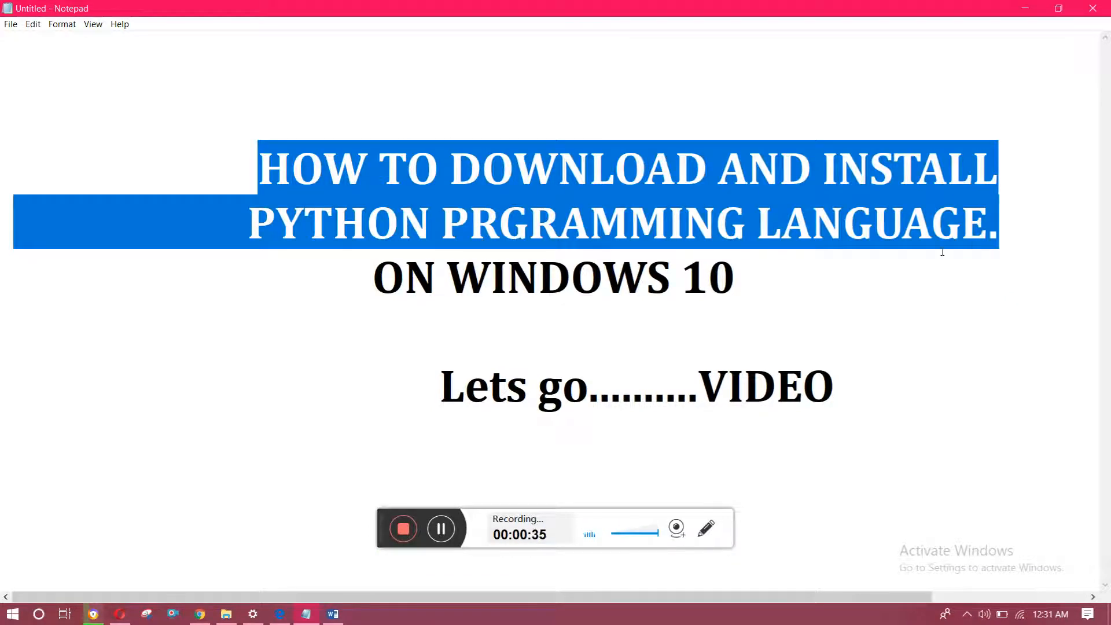
{"action": "left_click_drag", "start_coordinate": [943, 252], "coordinate": [916, 264]}
{"action": "left_click", "coordinate": [900, 274]}
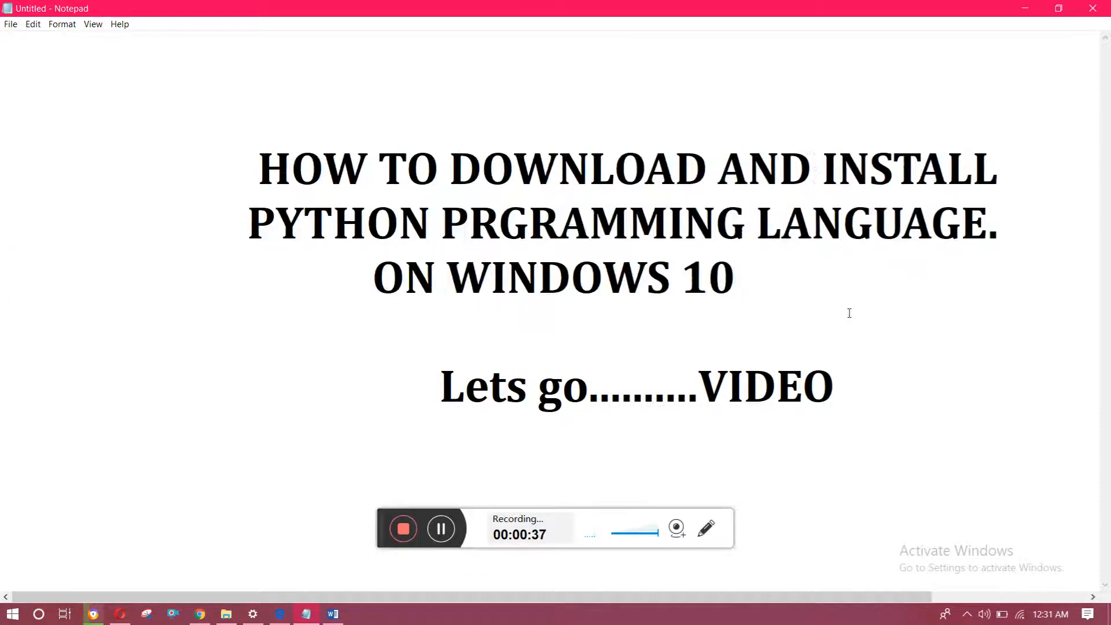
{"action": "scroll", "coordinate": [723, 317], "scroll_direction": "right", "scroll_amount": 3}
{"action": "left_click", "coordinate": [272, 394]}
{"action": "left_click_drag", "start_coordinate": [272, 394], "coordinate": [680, 408]}
{"action": "left_click", "coordinate": [735, 389]}
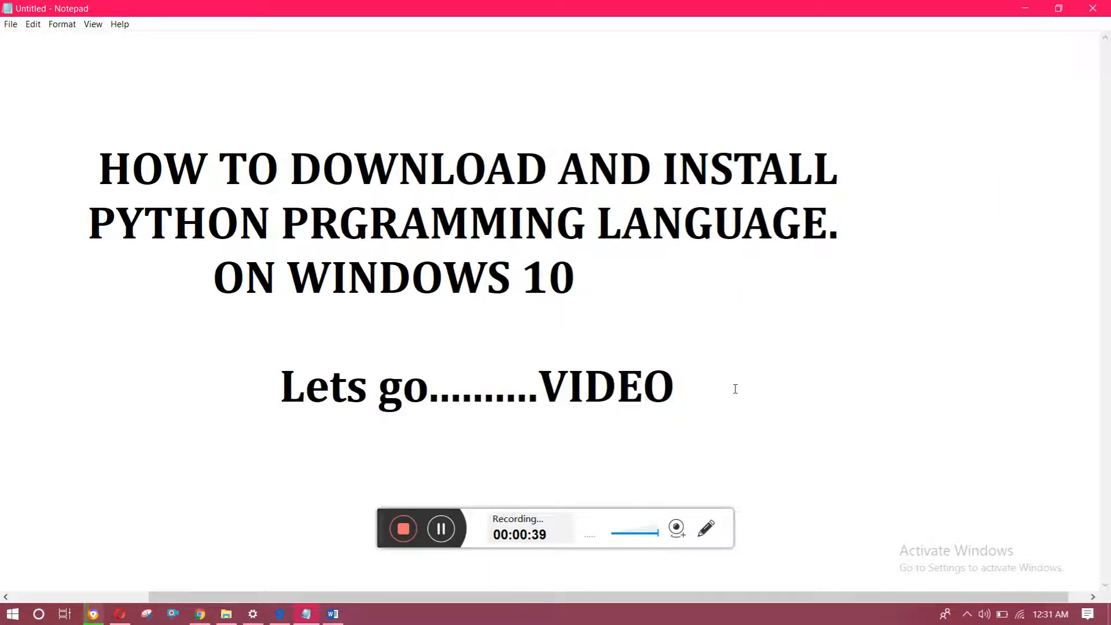
{"action": "left_click", "coordinate": [1026, 8]}
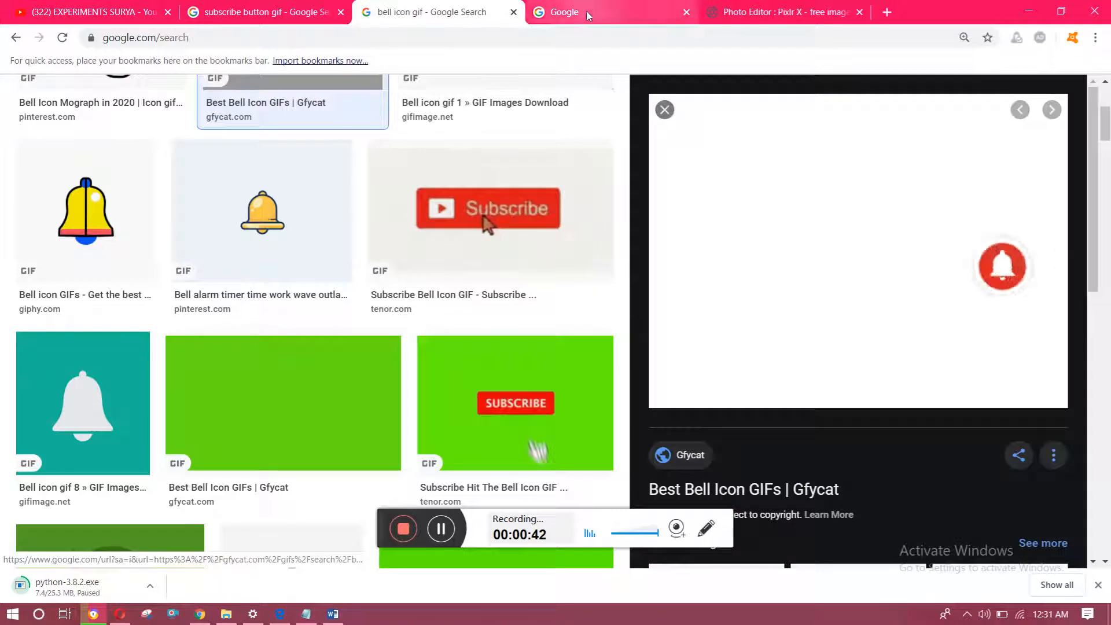
Search Google for python.org and open the official Welcome to Python.org result.
{"action": "left_click", "coordinate": [564, 12]}
{"action": "left_click", "coordinate": [411, 320]}
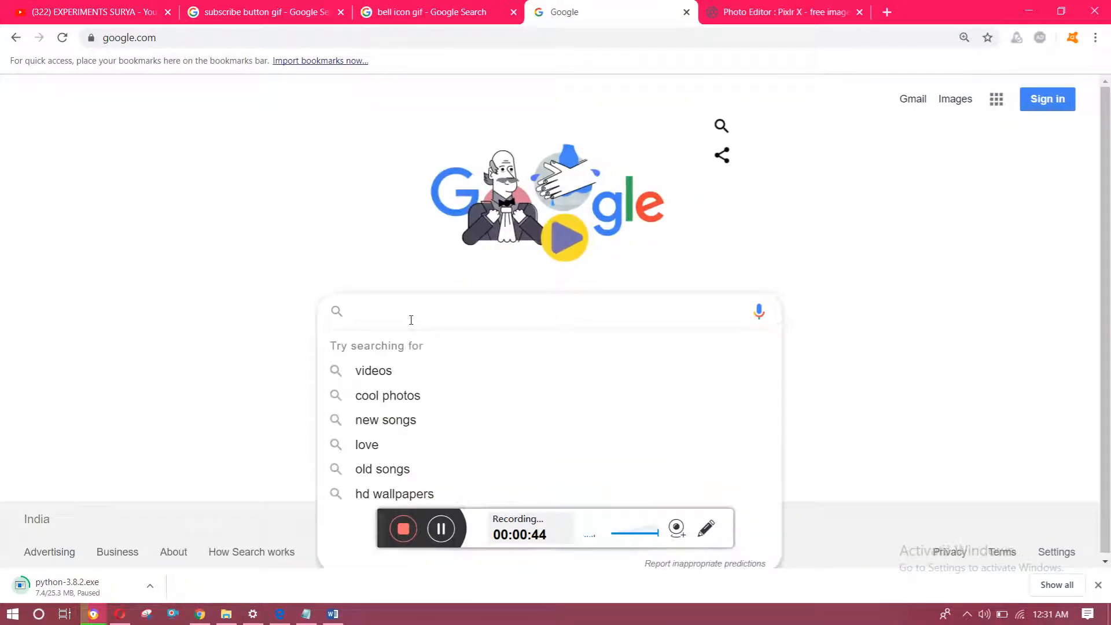
{"action": "type", "text": "pyth"}
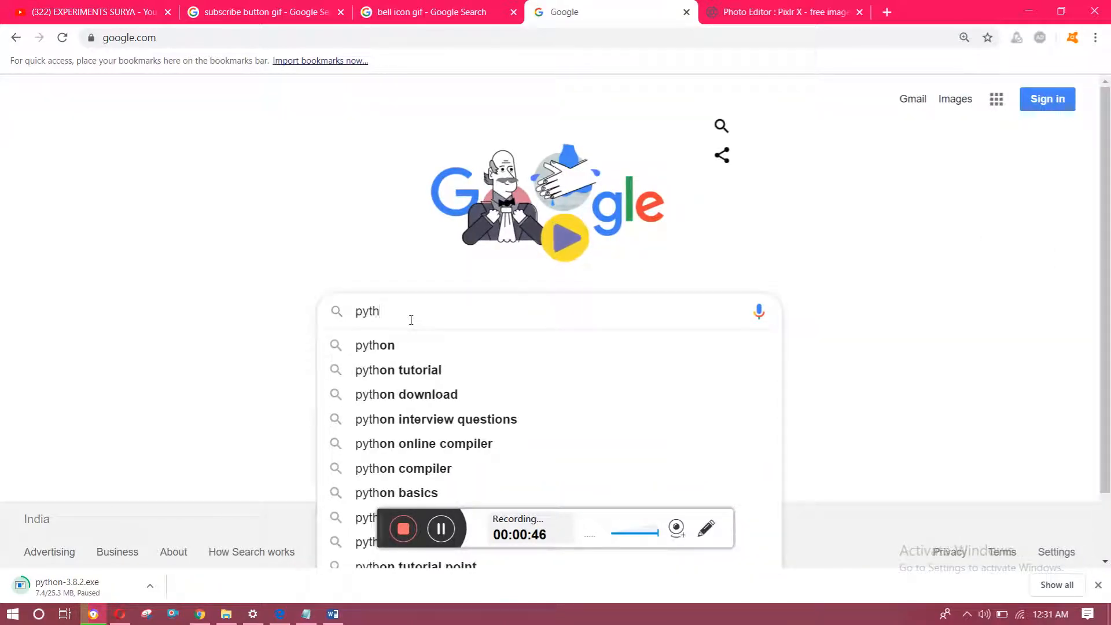
{"action": "type", "text": "on."}
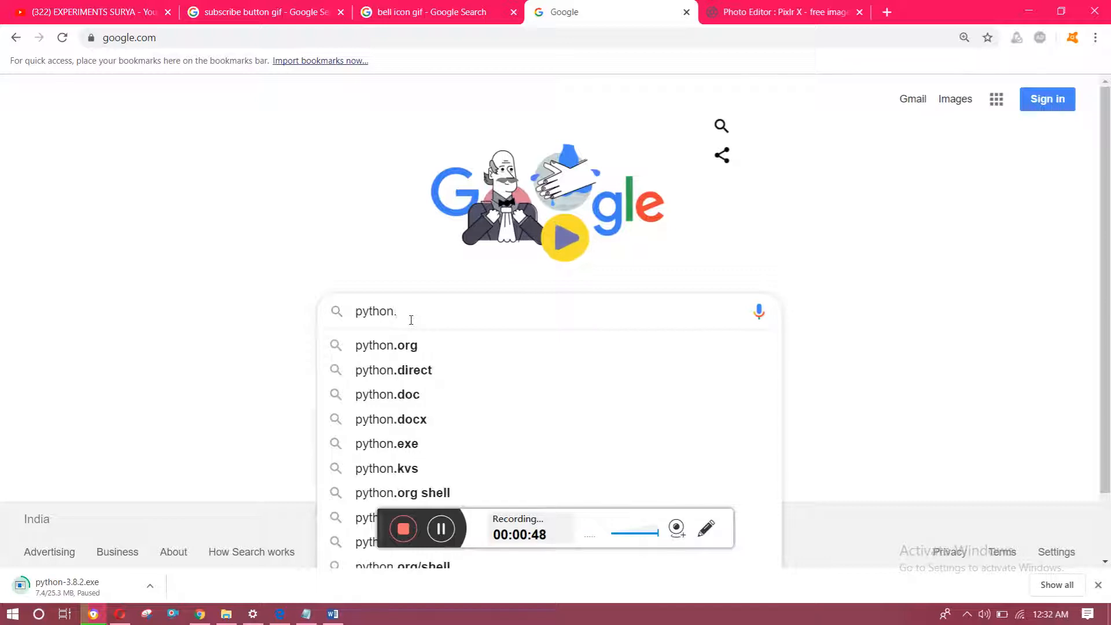
{"action": "type", "text": "or"}
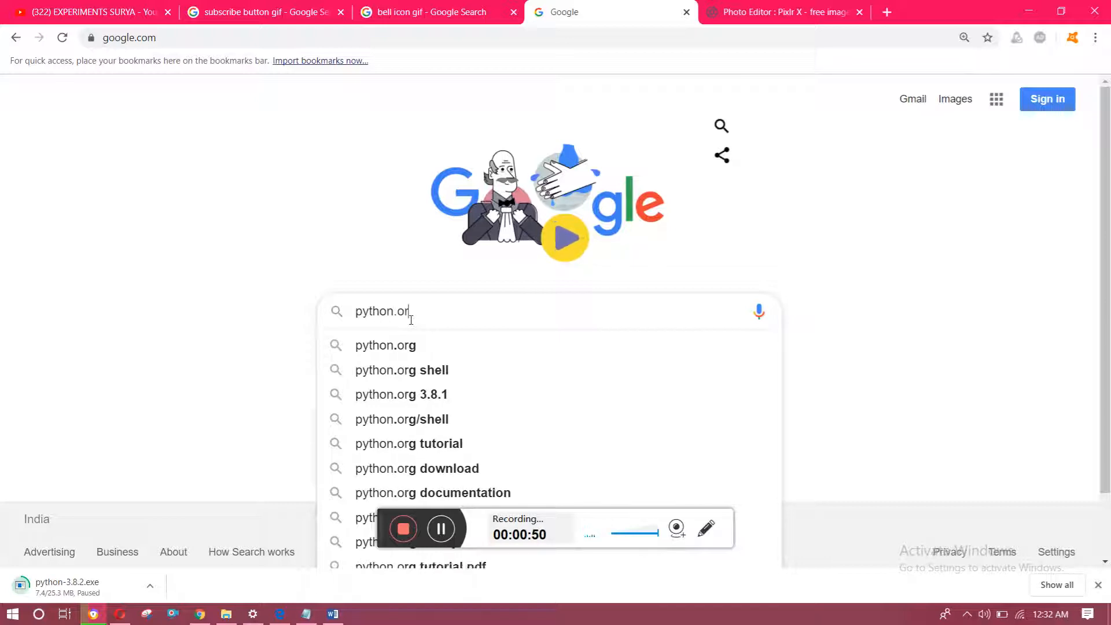
{"action": "key", "text": "BackSpace"}
{"action": "type", "text": "g"}
{"action": "key", "text": "Return"}
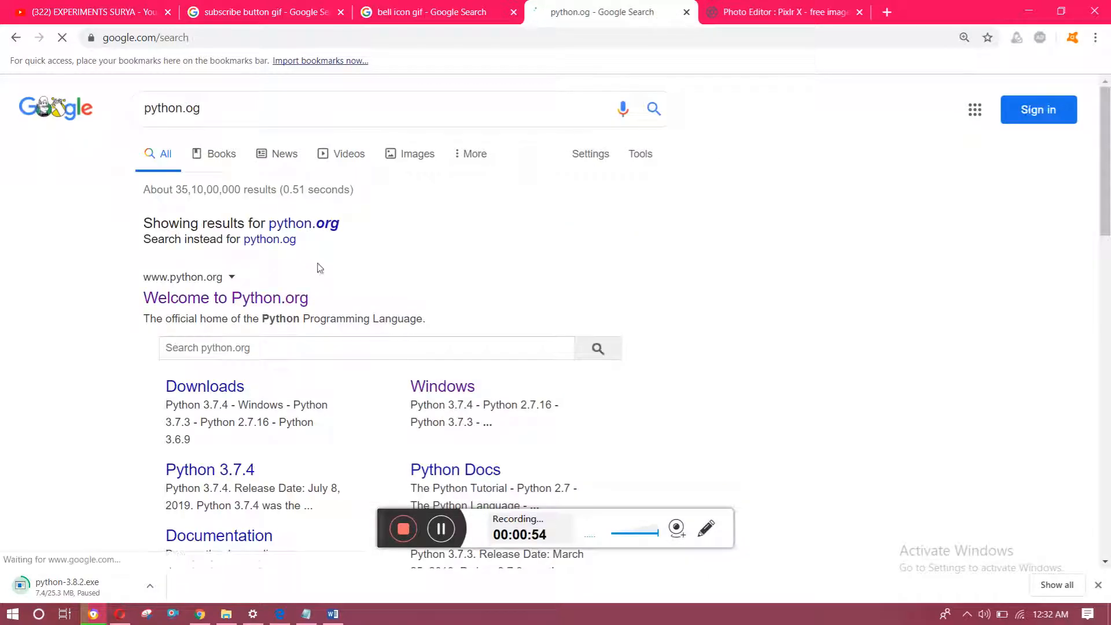
{"action": "left_click", "coordinate": [193, 109]}
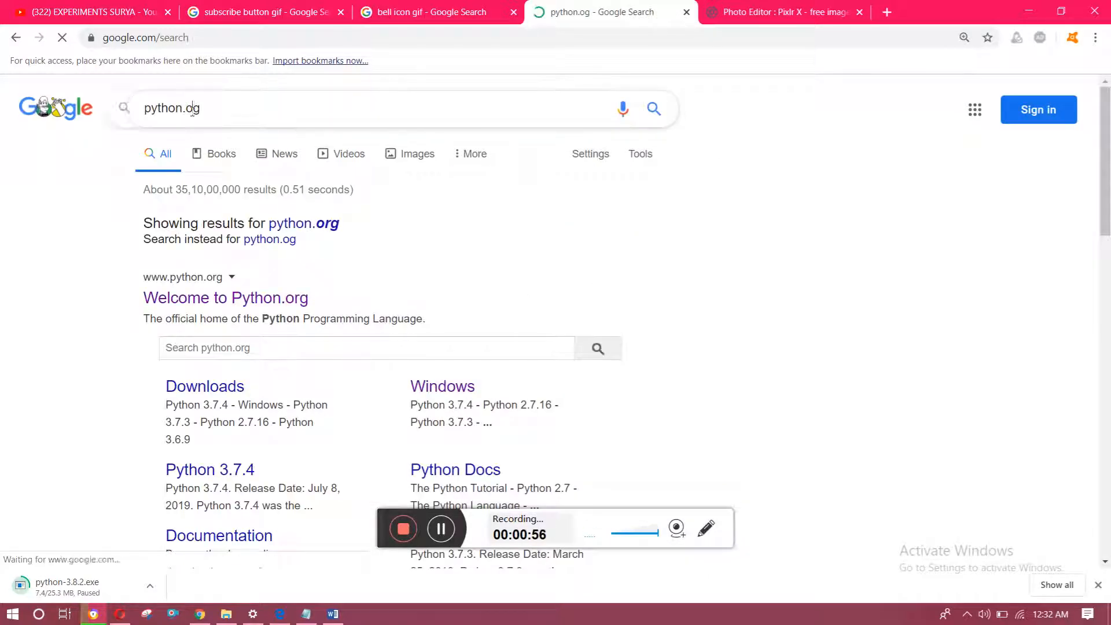
{"action": "left_click", "coordinate": [207, 153]}
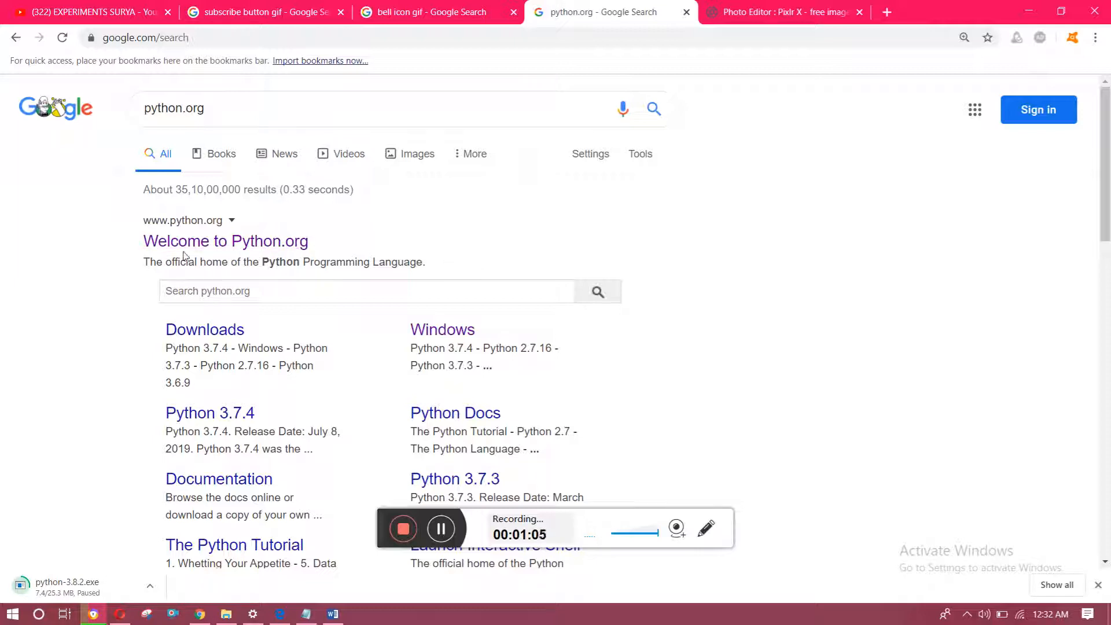
{"action": "left_click", "coordinate": [151, 249]}
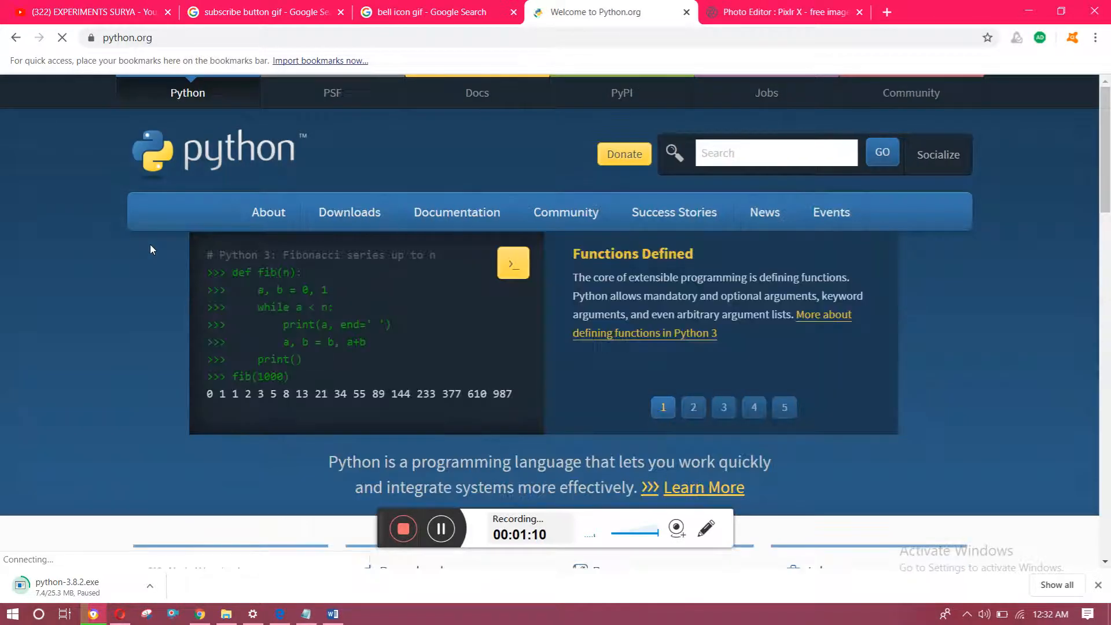
Examine the Python.org home page, including its main navigation categories and the Download, Docs and news sections.
{"action": "scroll", "coordinate": [162, 243], "scroll_direction": "down", "scroll_amount": 3}
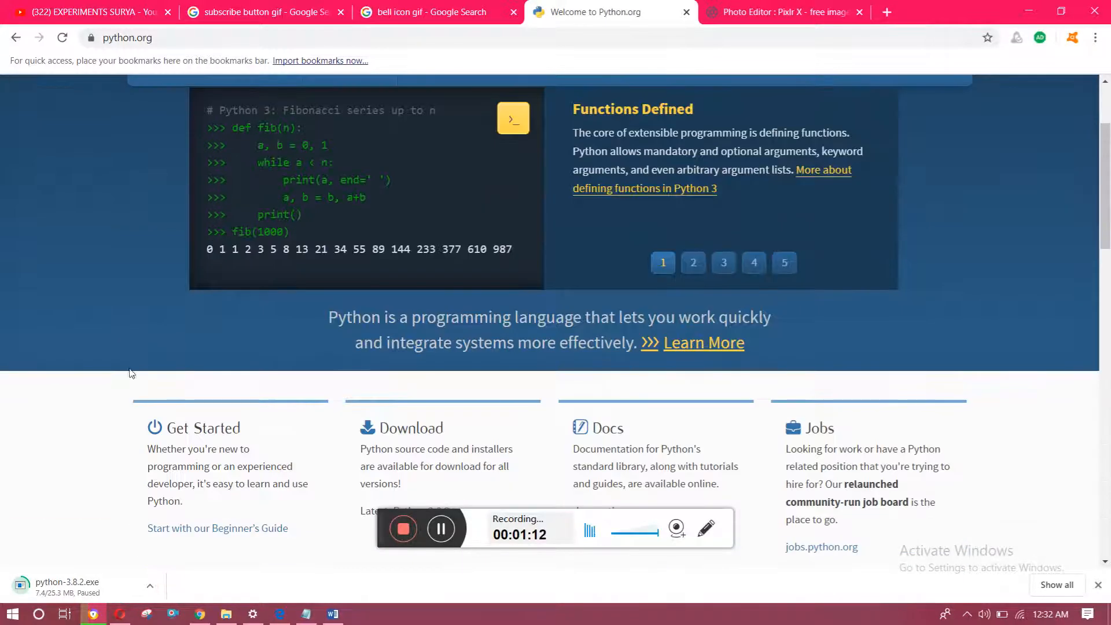
{"action": "scroll", "coordinate": [339, 287], "scroll_direction": "up", "scroll_amount": 3}
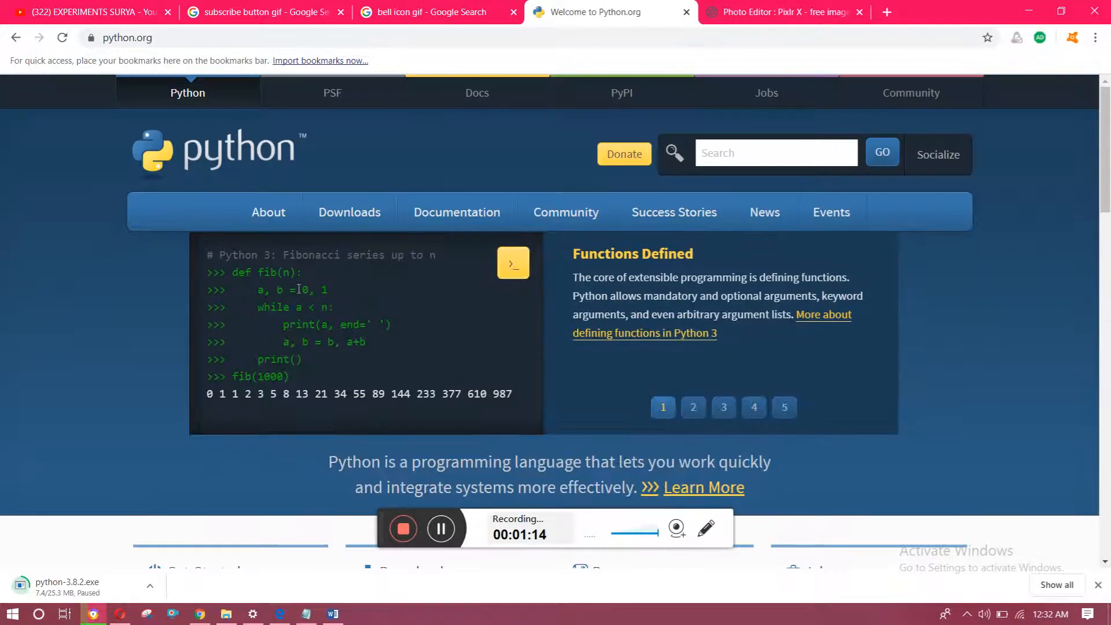
{"action": "mouse_move", "coordinate": [349, 216]}
{"action": "mouse_move", "coordinate": [674, 211]}
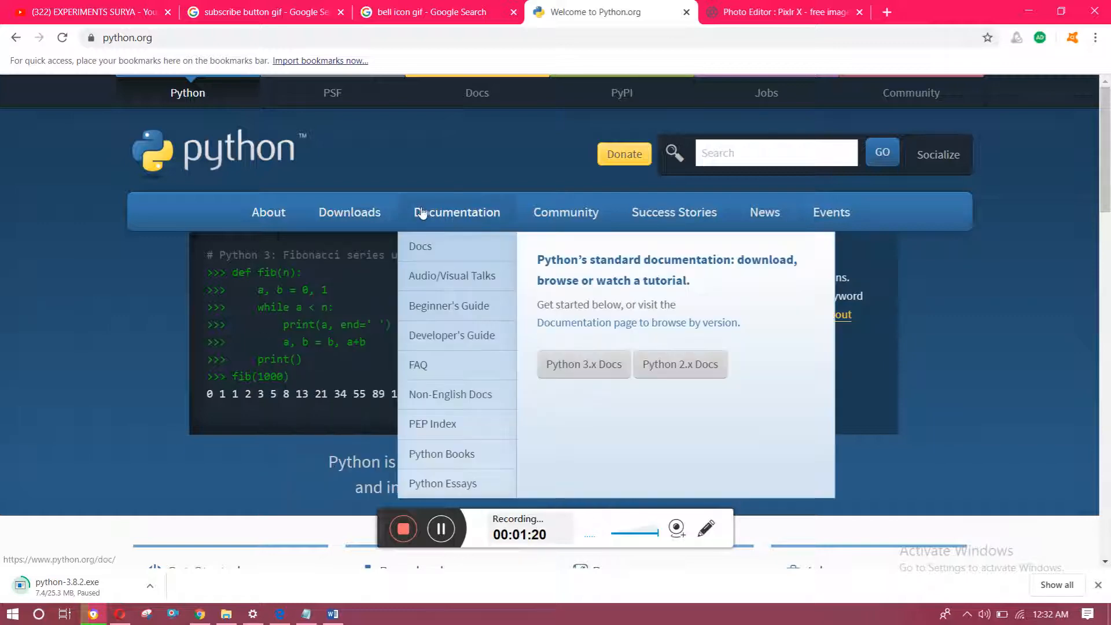
{"action": "scroll", "coordinate": [358, 237], "scroll_direction": "down", "scroll_amount": 20}
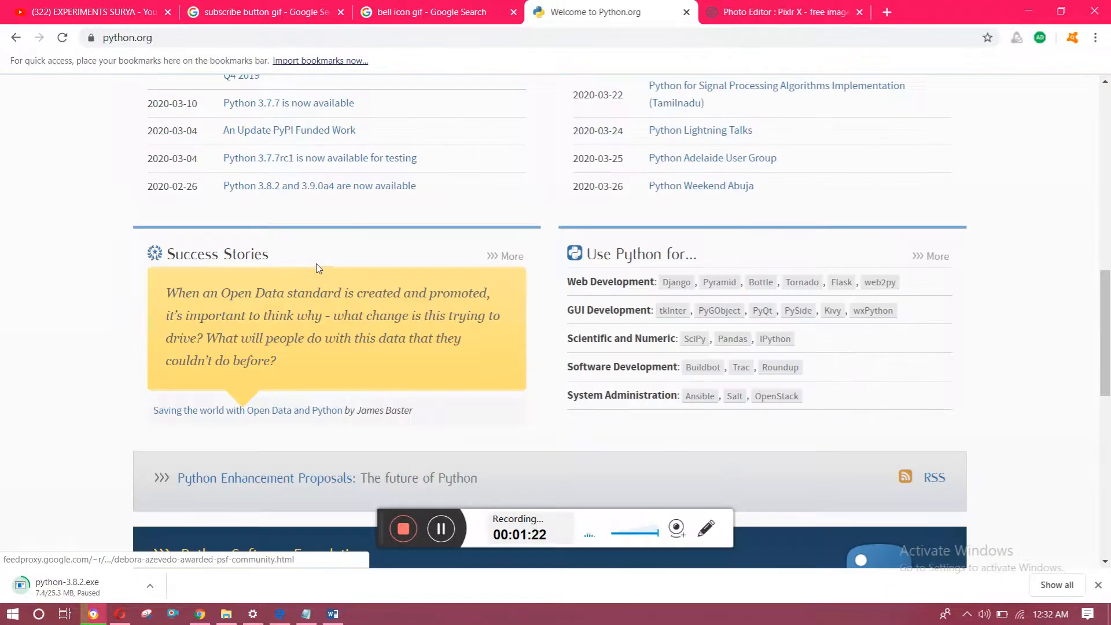
{"action": "scroll", "coordinate": [315, 272], "scroll_direction": "up", "scroll_amount": 18}
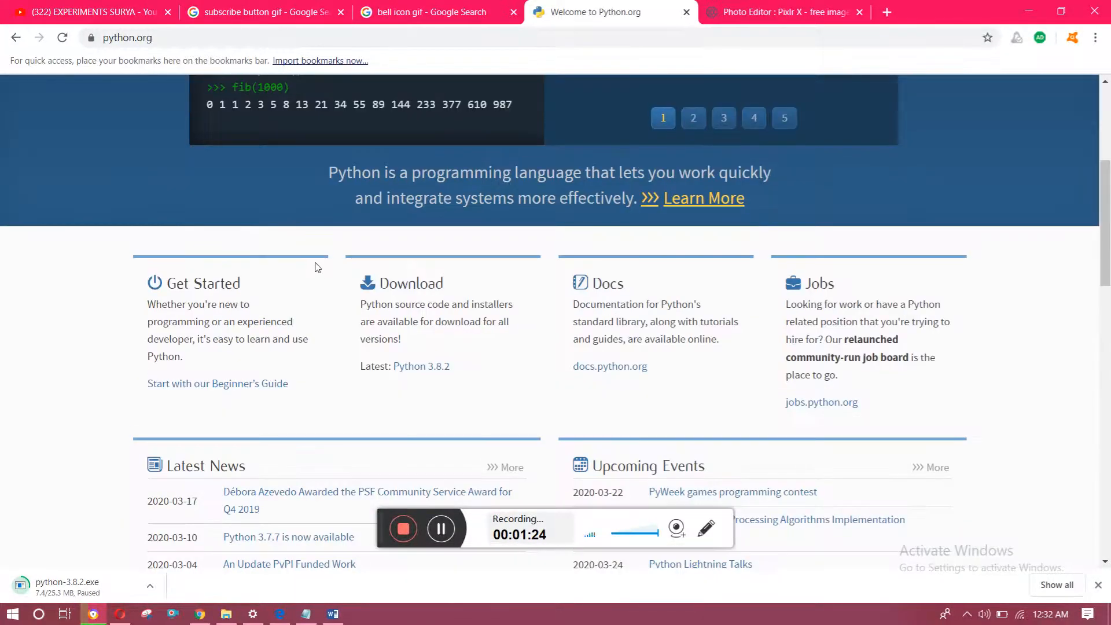
{"action": "scroll", "coordinate": [463, 250], "scroll_direction": "up", "scroll_amount": 3}
{"action": "scroll", "coordinate": [435, 317], "scroll_direction": "up", "scroll_amount": 3}
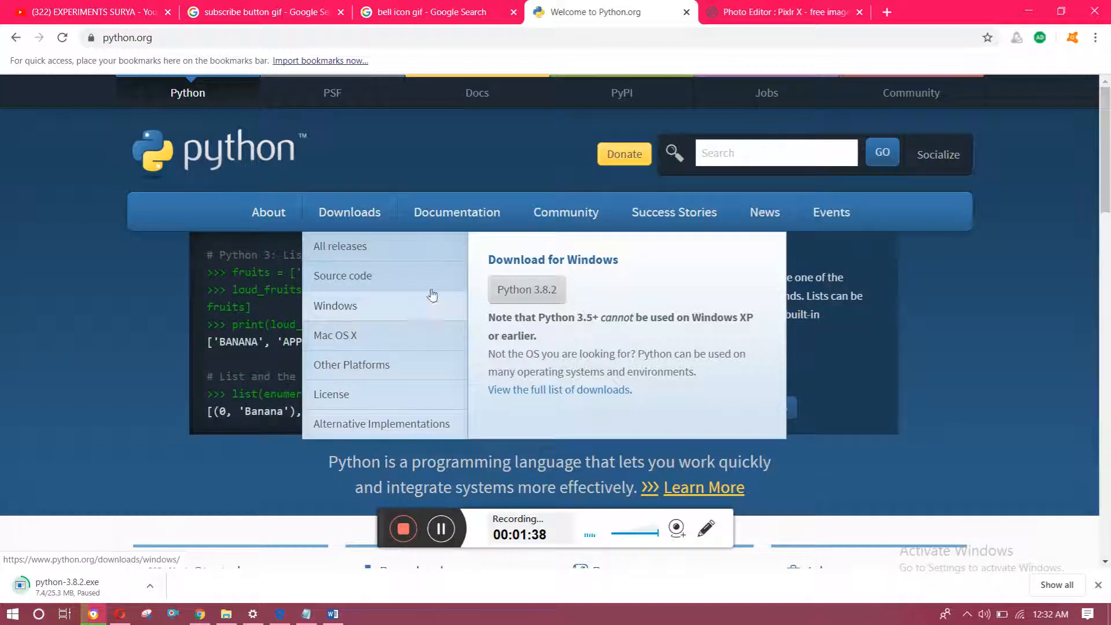
Download the Python 3.8.2 installer for Windows to the Desktop as python-3.8.2 (1), and pause the download.
{"action": "left_click", "coordinate": [497, 295]}
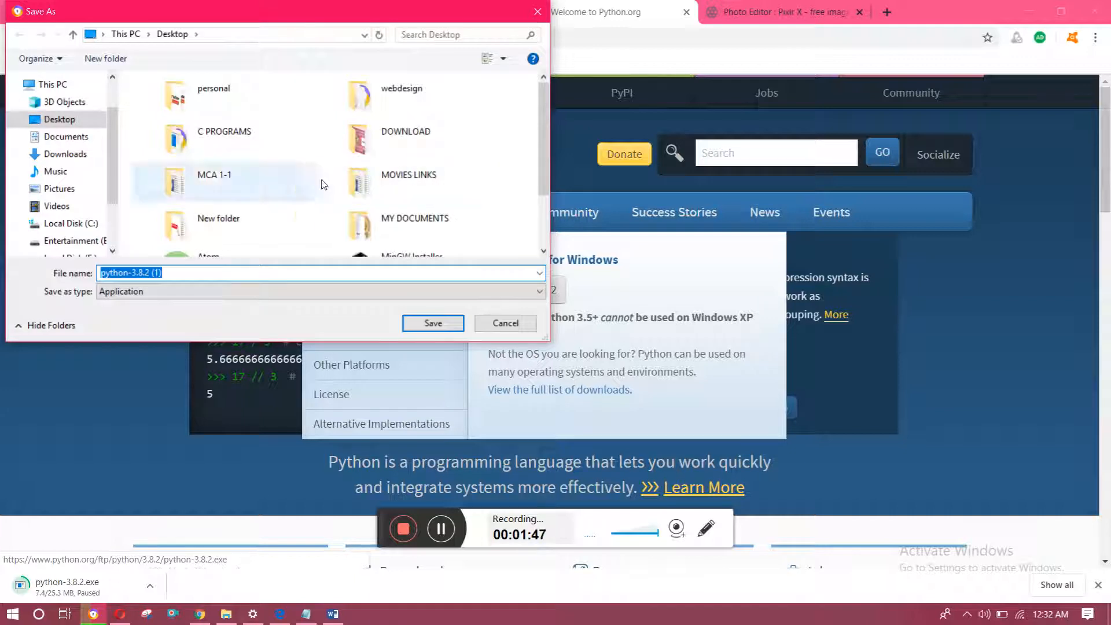
{"action": "left_click", "coordinate": [433, 323]}
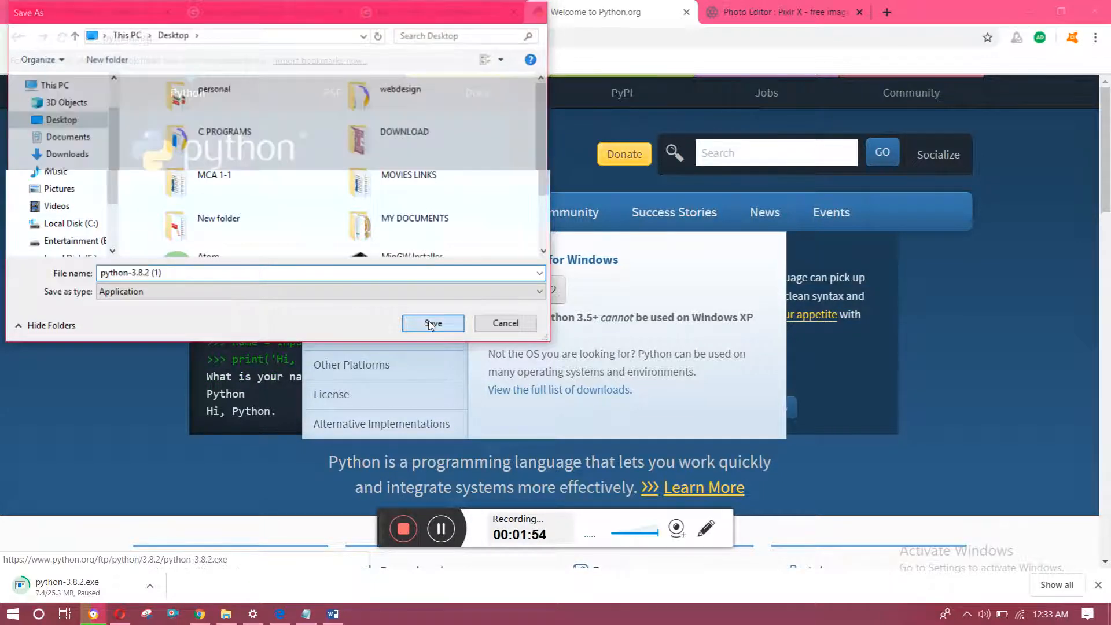
{"action": "left_click", "coordinate": [149, 585]}
{"action": "left_click", "coordinate": [195, 518]}
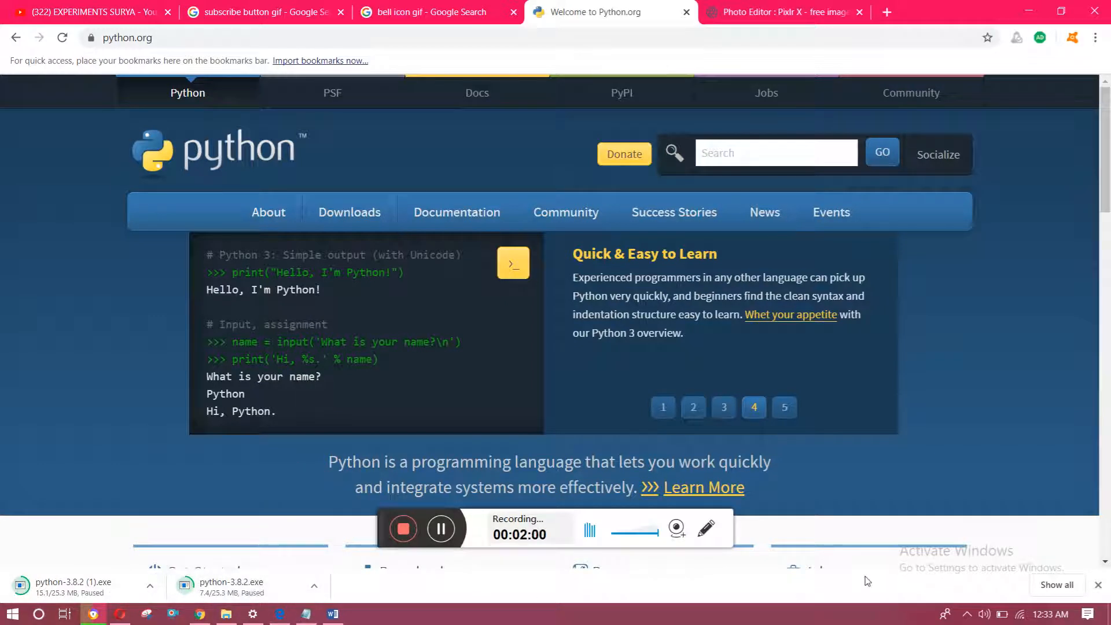
{"action": "left_click", "coordinate": [1099, 584]}
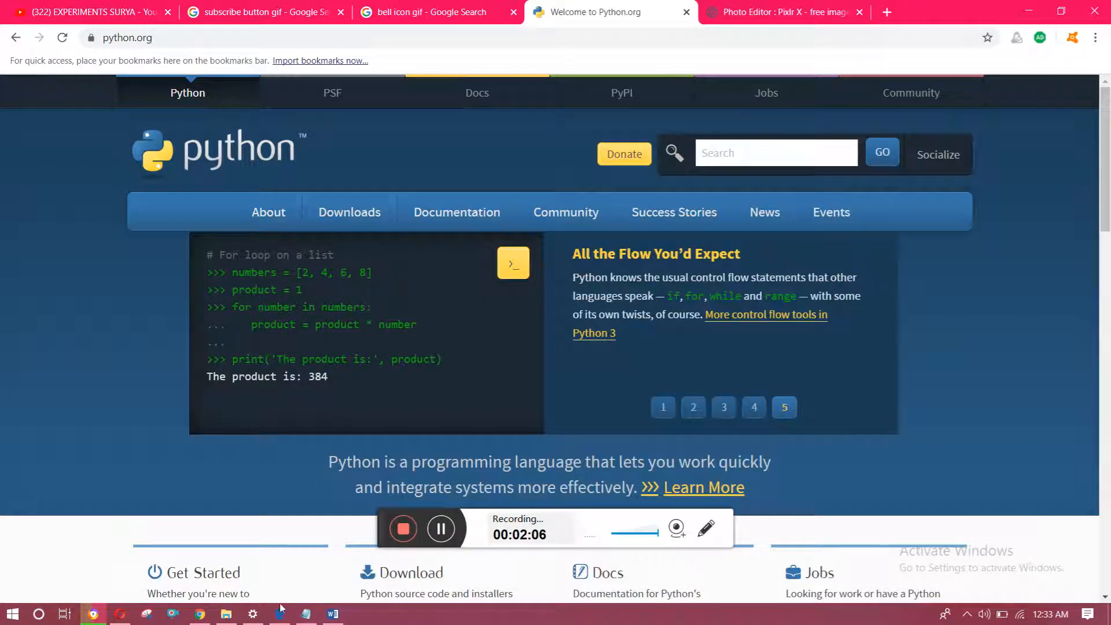
Switch to File Explorer with the search results for python in the Downloads folder.
{"action": "left_click", "coordinate": [227, 614]}
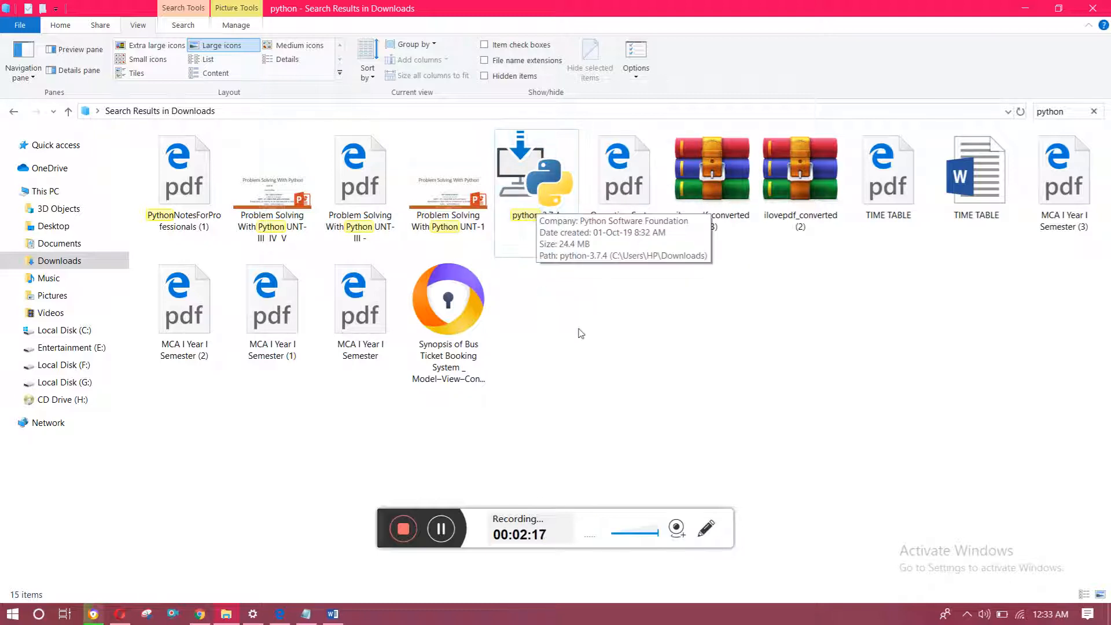
{"action": "double_click", "coordinate": [549, 207]}
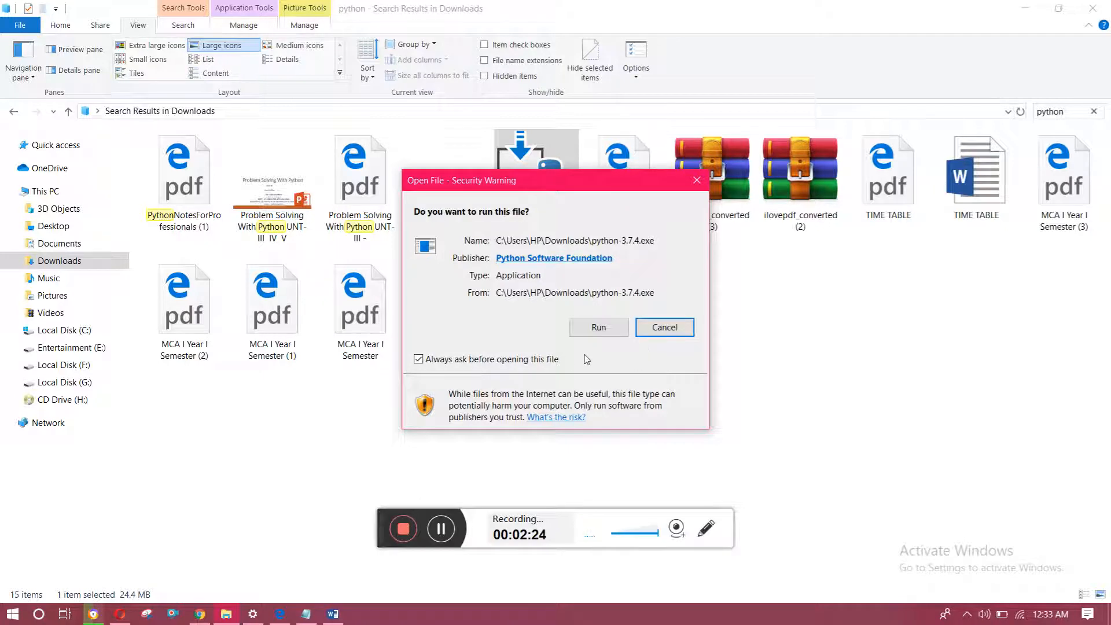
{"action": "left_click", "coordinate": [597, 327]}
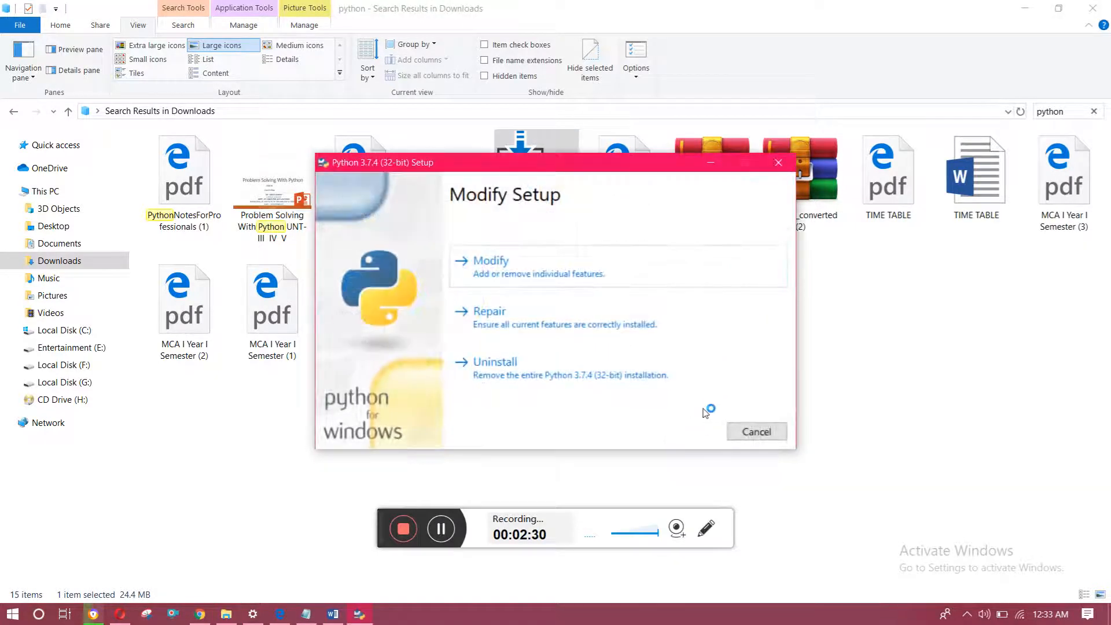
{"action": "left_click", "coordinate": [739, 433]}
{"action": "left_click", "coordinate": [564, 357]}
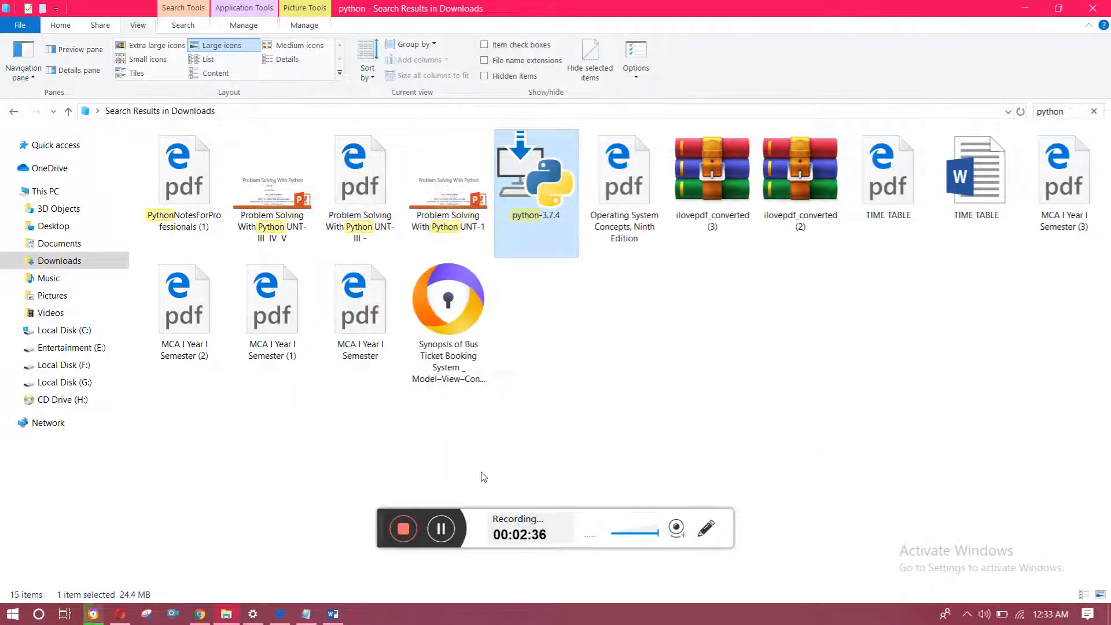
Run the python-3.7.4 installer, choose Customize installation and accept the selected optional features to reach Advanced Options.
{"action": "double_click", "coordinate": [526, 215]}
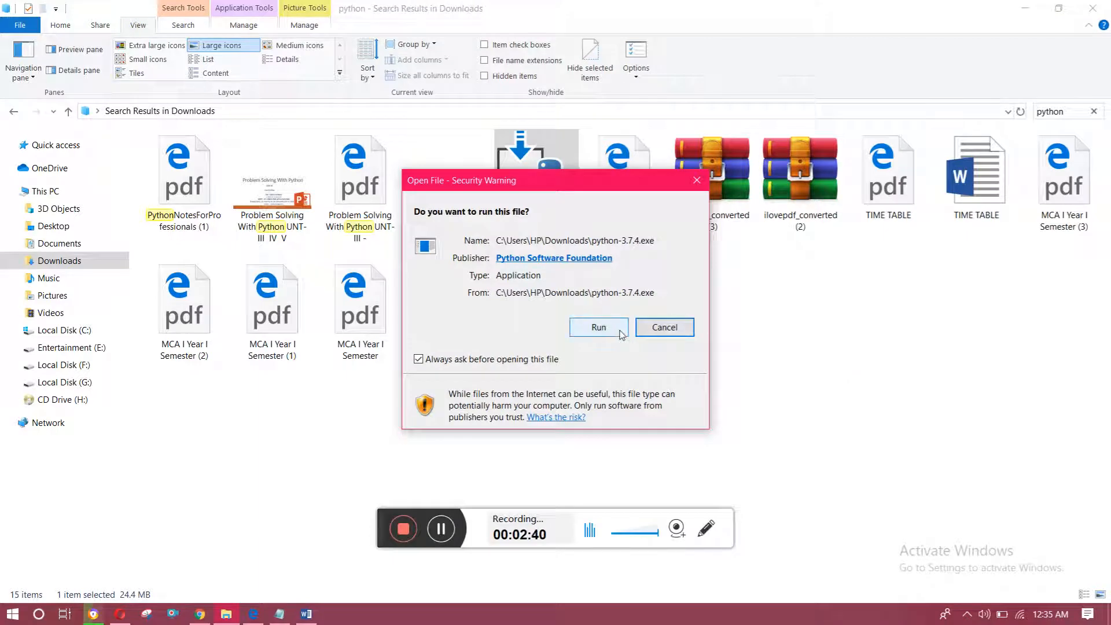
{"action": "left_click", "coordinate": [599, 327]}
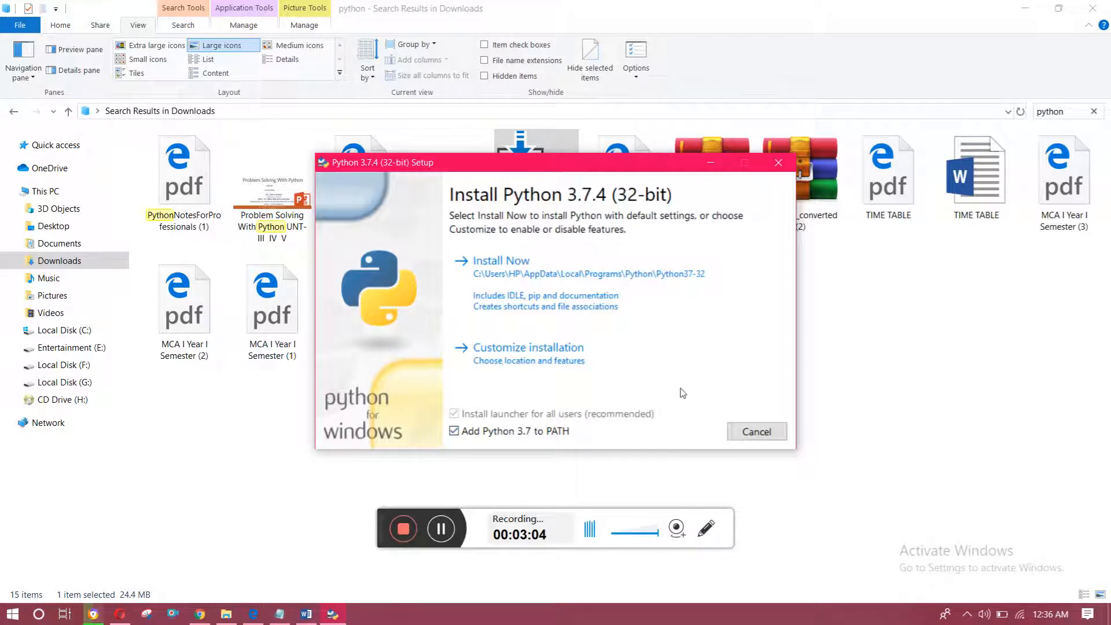
{"action": "left_click", "coordinate": [505, 364]}
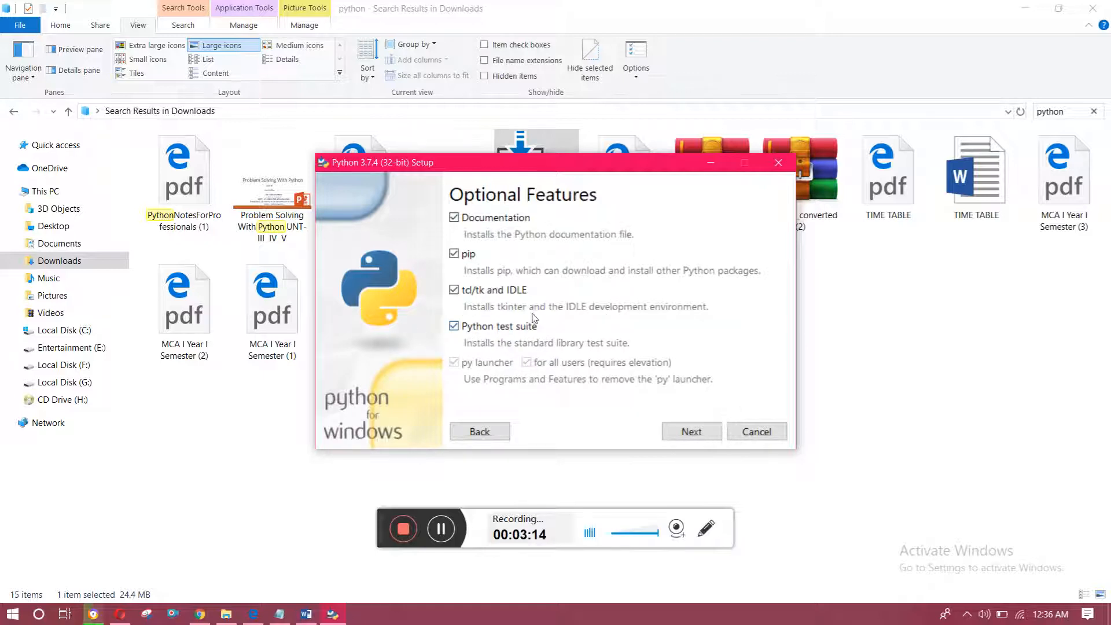
{"action": "left_click", "coordinate": [678, 433]}
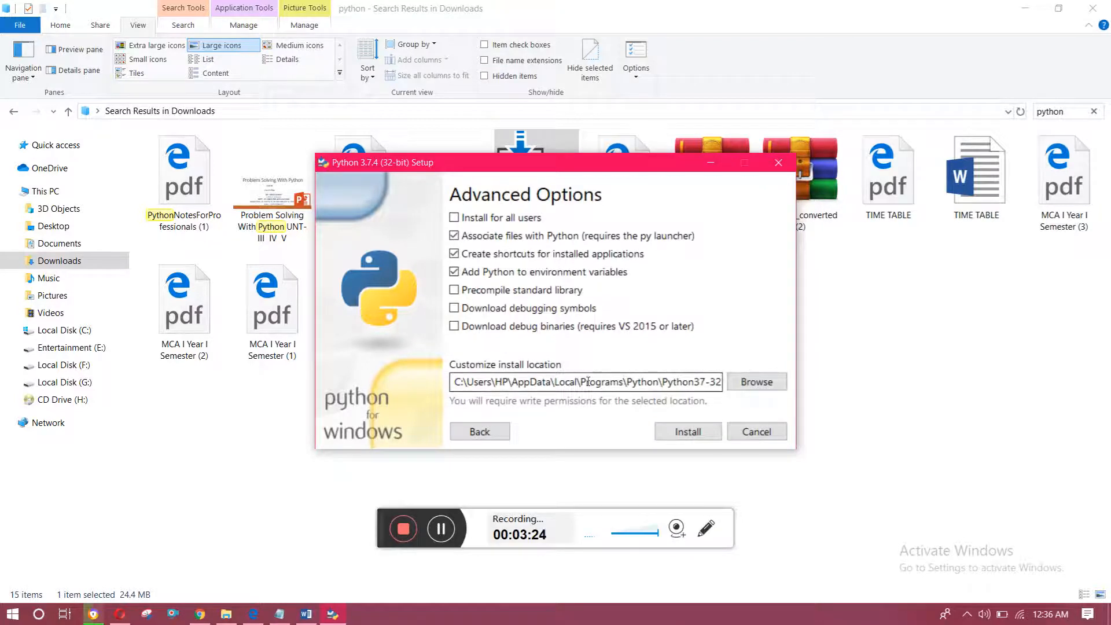
Relaunch the python-3.7.4 installer from the Downloads results, open its optional features and return to the initial install choices.
{"action": "left_click", "coordinate": [678, 474]}
{"action": "double_click", "coordinate": [532, 219]}
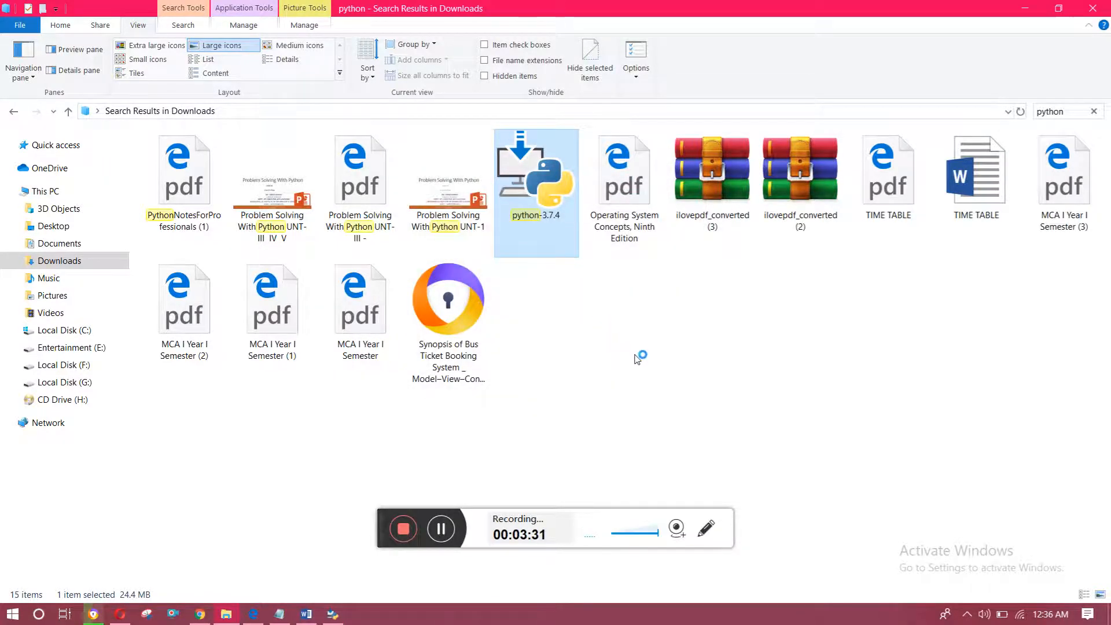
{"action": "left_click", "coordinate": [573, 349]}
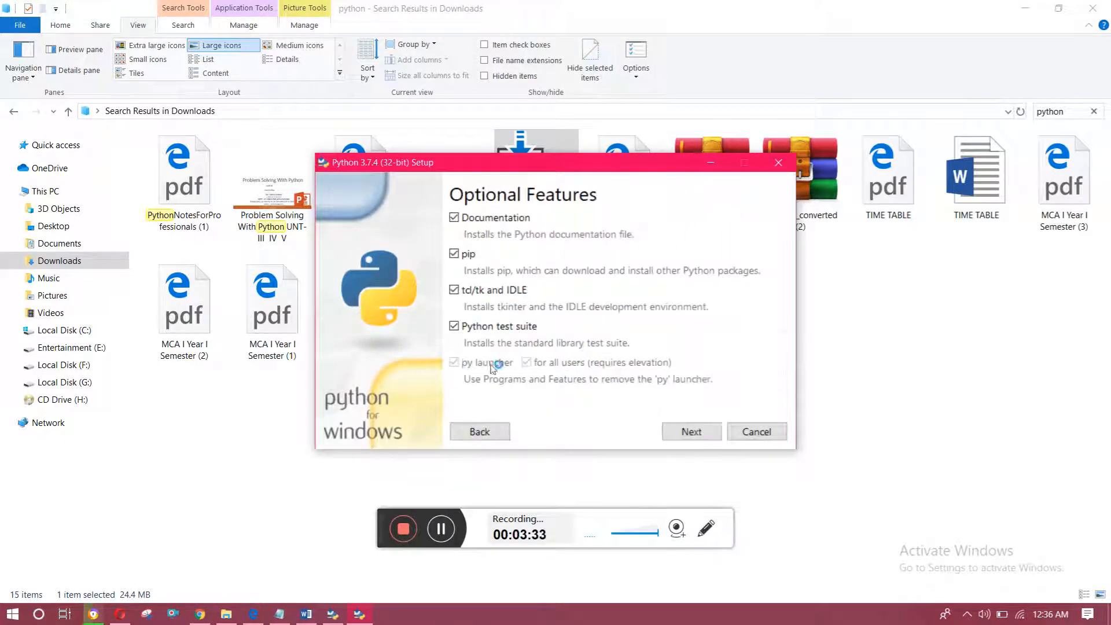
{"action": "left_click", "coordinate": [482, 433]}
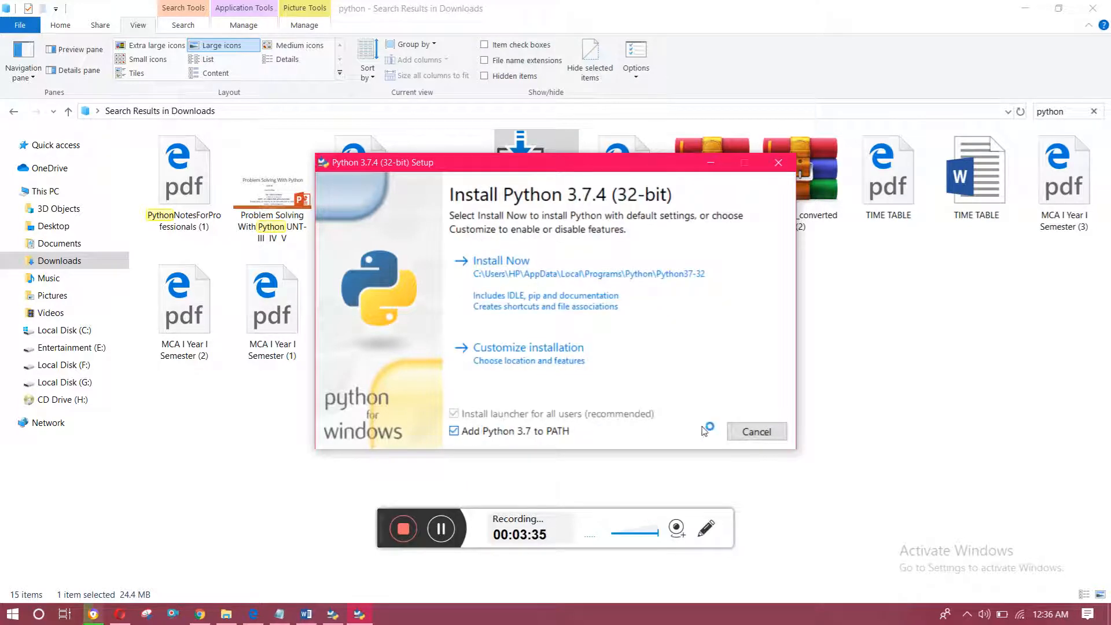
Install Python 3.7.4 as a customized installation with the preselected optional features, advanced options and install location, and close the finished setup.
{"action": "left_click", "coordinate": [566, 346]}
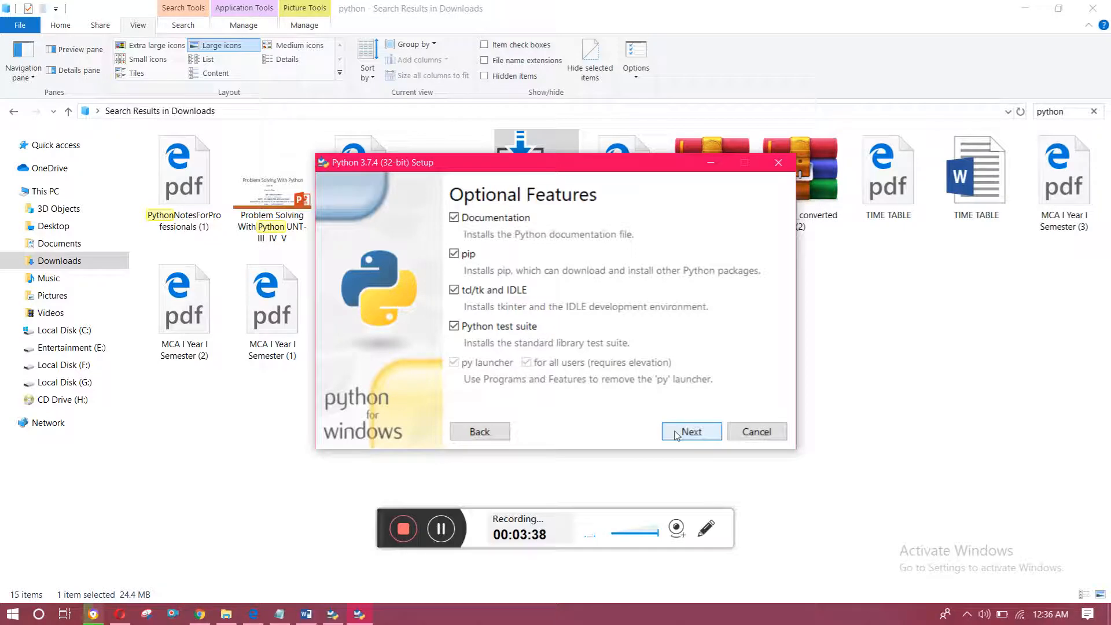
{"action": "left_click", "coordinate": [676, 435]}
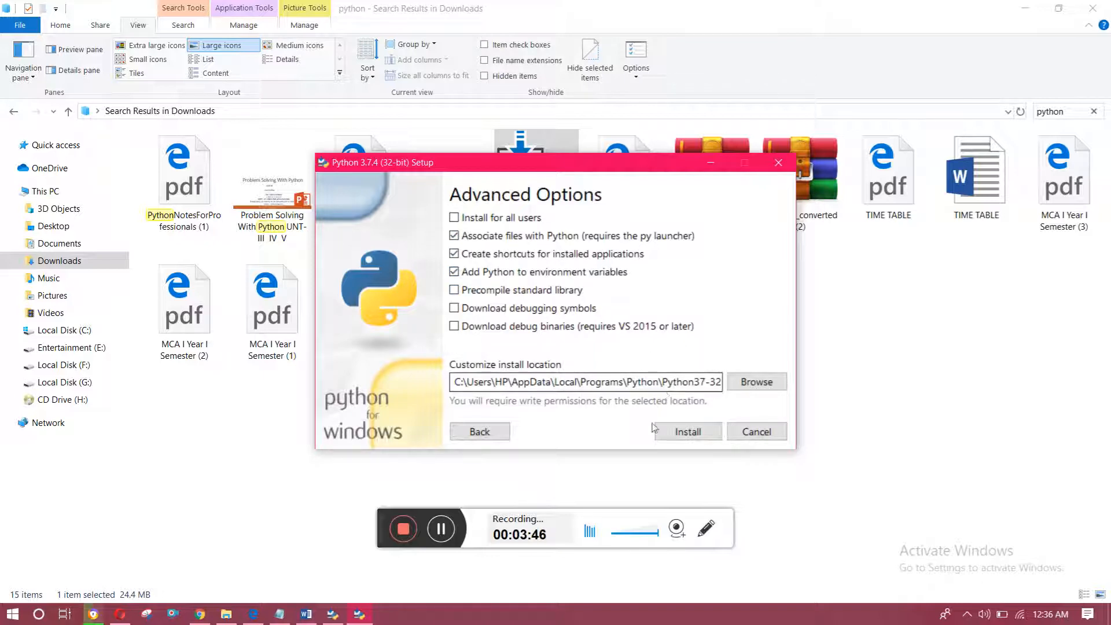
{"action": "left_click", "coordinate": [688, 434]}
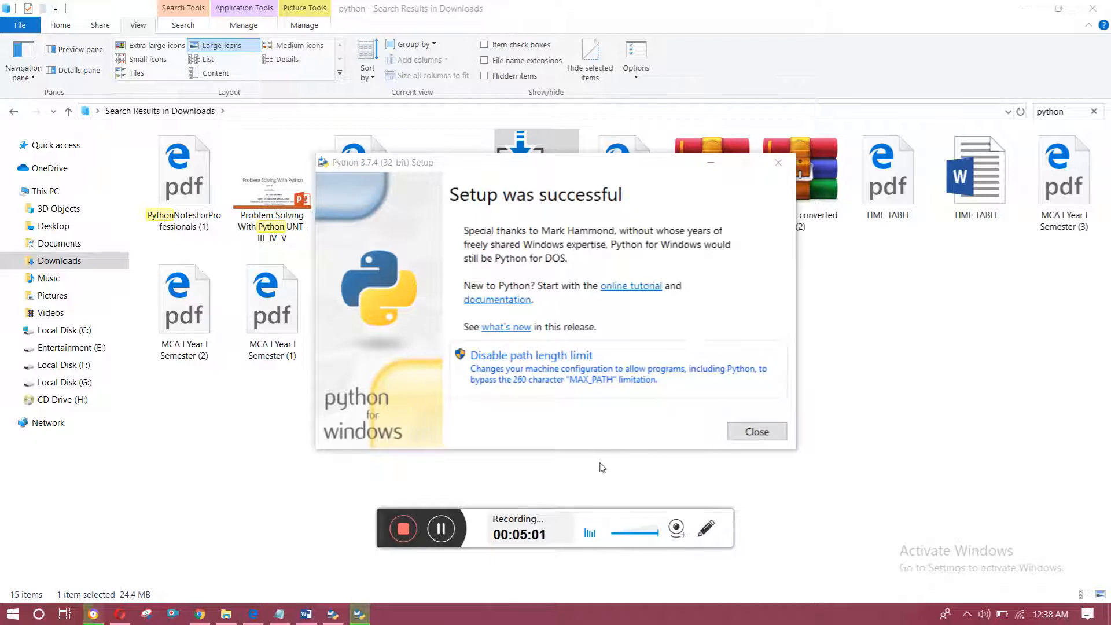
{"action": "left_click", "coordinate": [756, 431]}
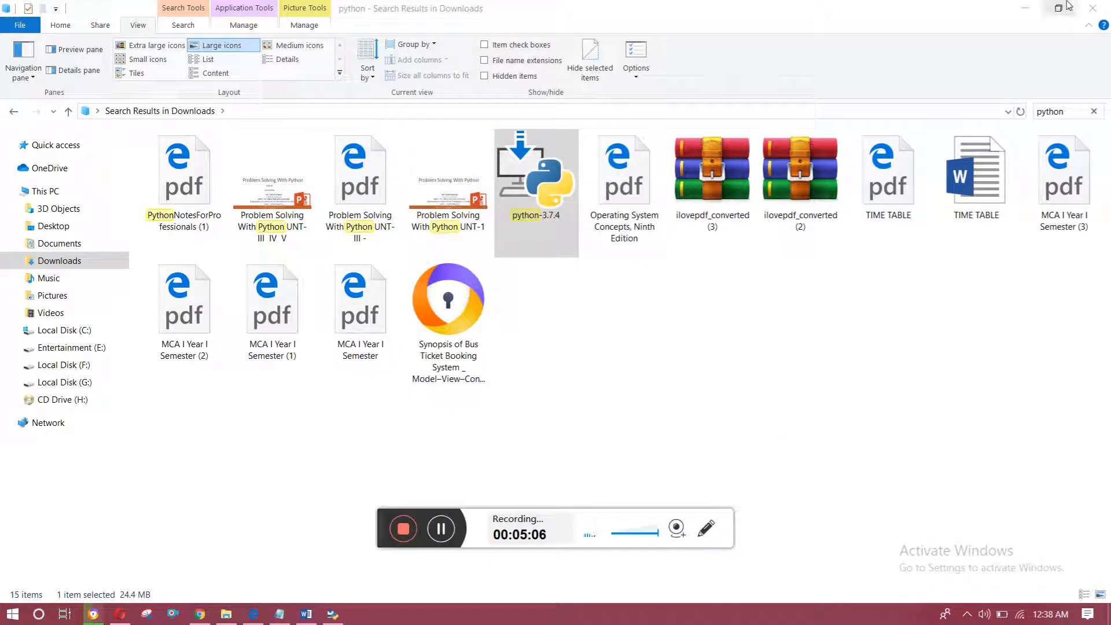
Cancel the leftover Python 3.7.4 setup at Advanced Options and minimize the open File Explorer, browser and Word windows to reach the desktop.
{"action": "left_click", "coordinate": [1018, 7]}
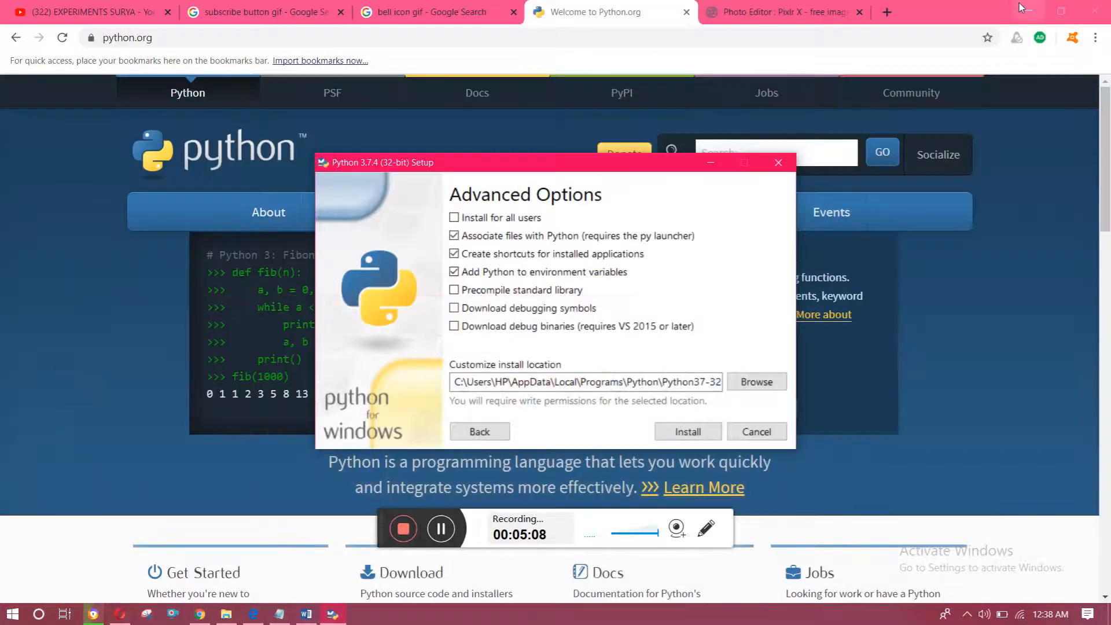
{"action": "left_click", "coordinate": [755, 429]}
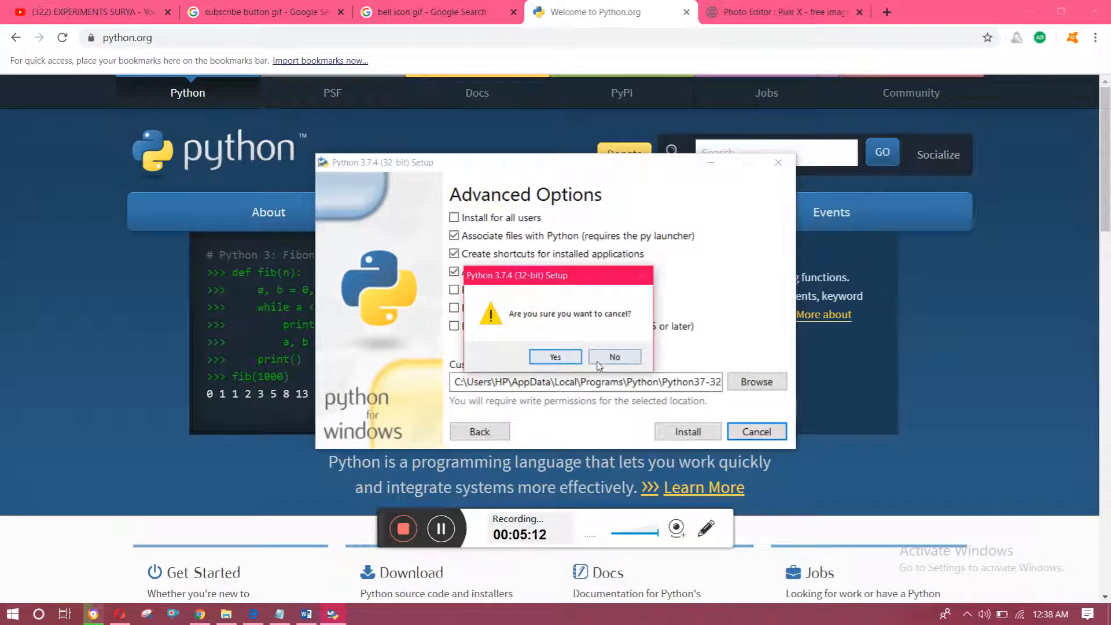
{"action": "left_click", "coordinate": [555, 357]}
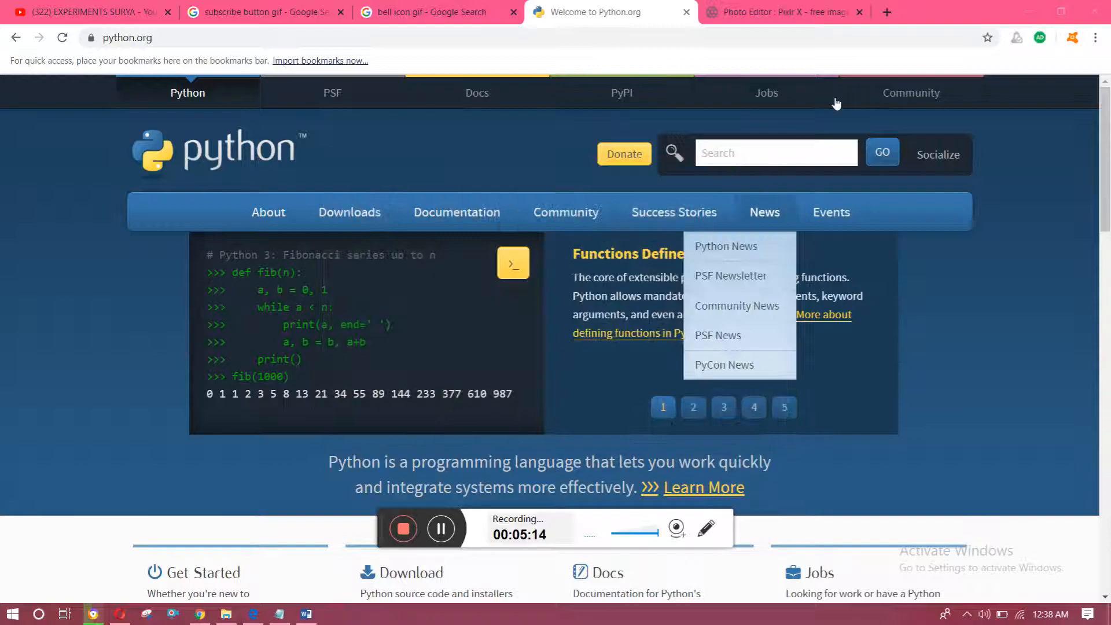
{"action": "left_click", "coordinate": [1024, 8]}
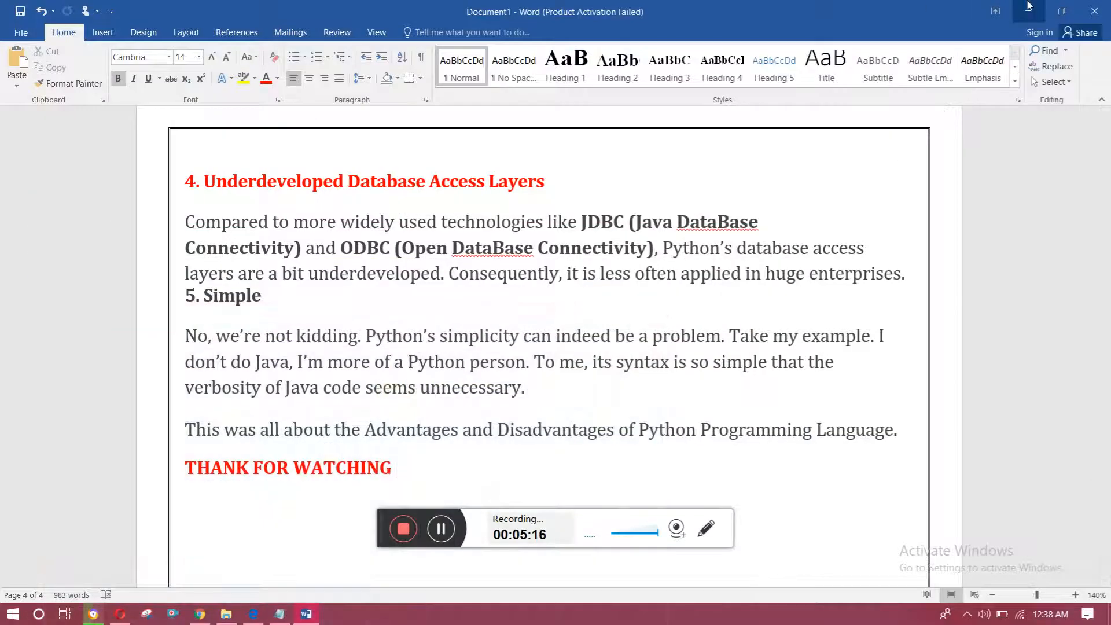
{"action": "left_click", "coordinate": [1024, 8]}
Search Windows for idle to check that the Python editor is installed.
{"action": "left_click", "coordinate": [3, 621]}
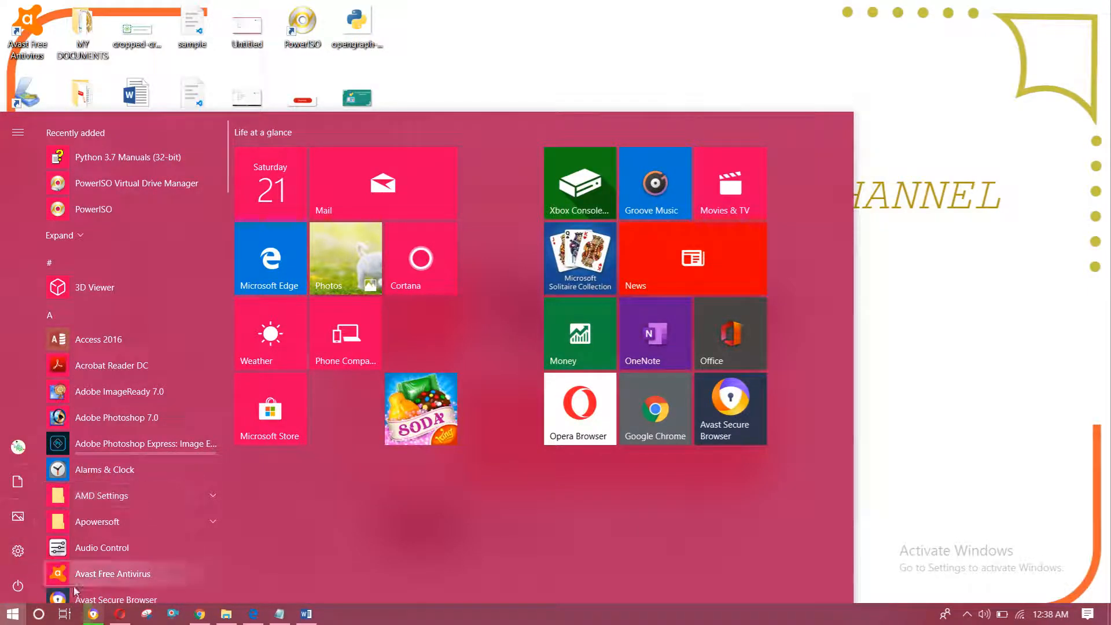
{"action": "left_click", "coordinate": [39, 614]}
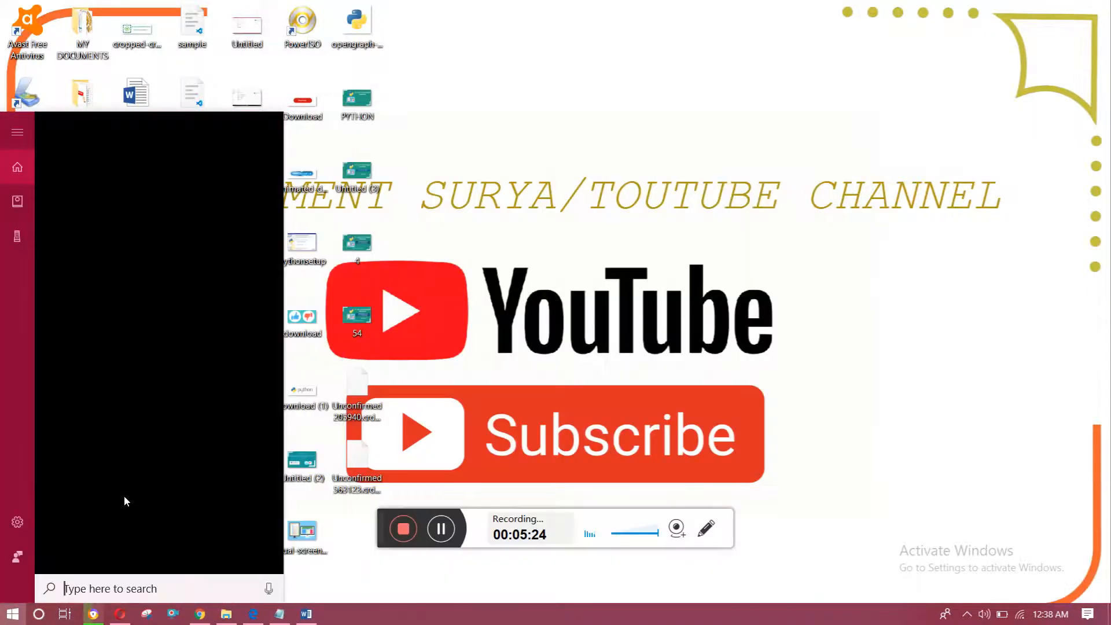
{"action": "type", "text": "idle"}
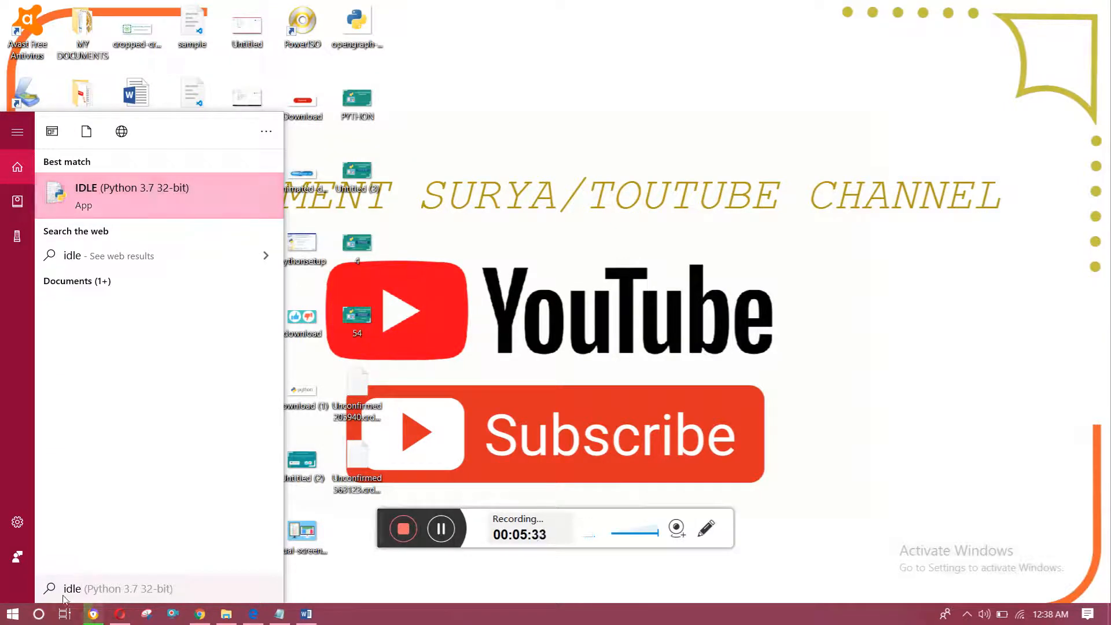
Replace the Windows search term with pyth to look for the installed Python apps, and close the search.
{"action": "key", "text": "BackSpace"}
{"action": "key", "text": "BackSpace"}
{"action": "key", "text": "BackSpace"}
{"action": "key", "text": "BackSpace"}
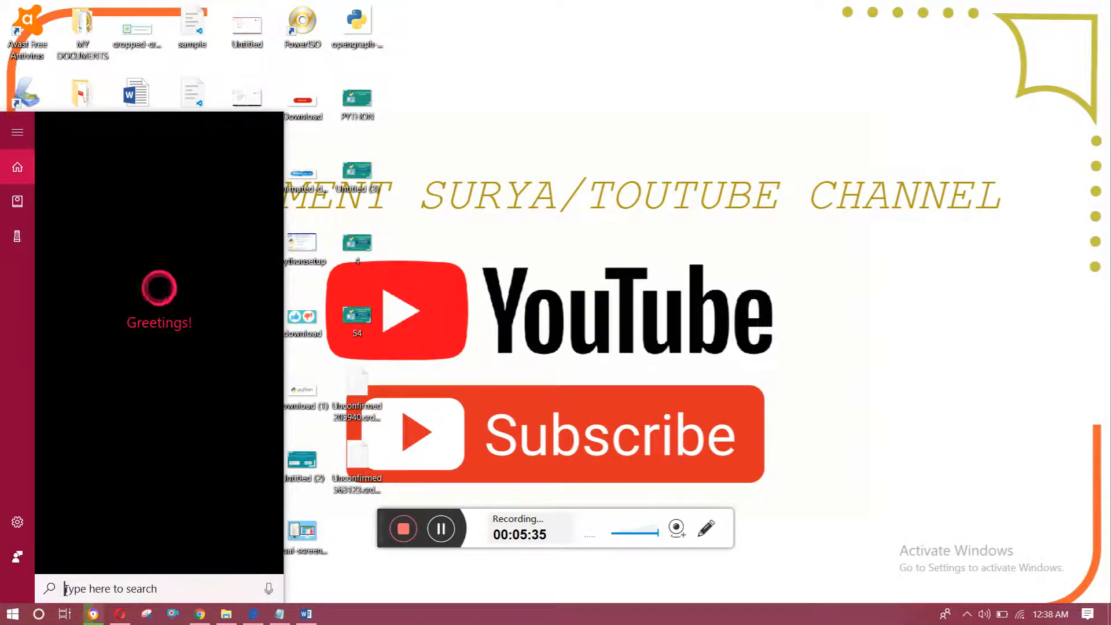
{"action": "type", "text": "pyth"}
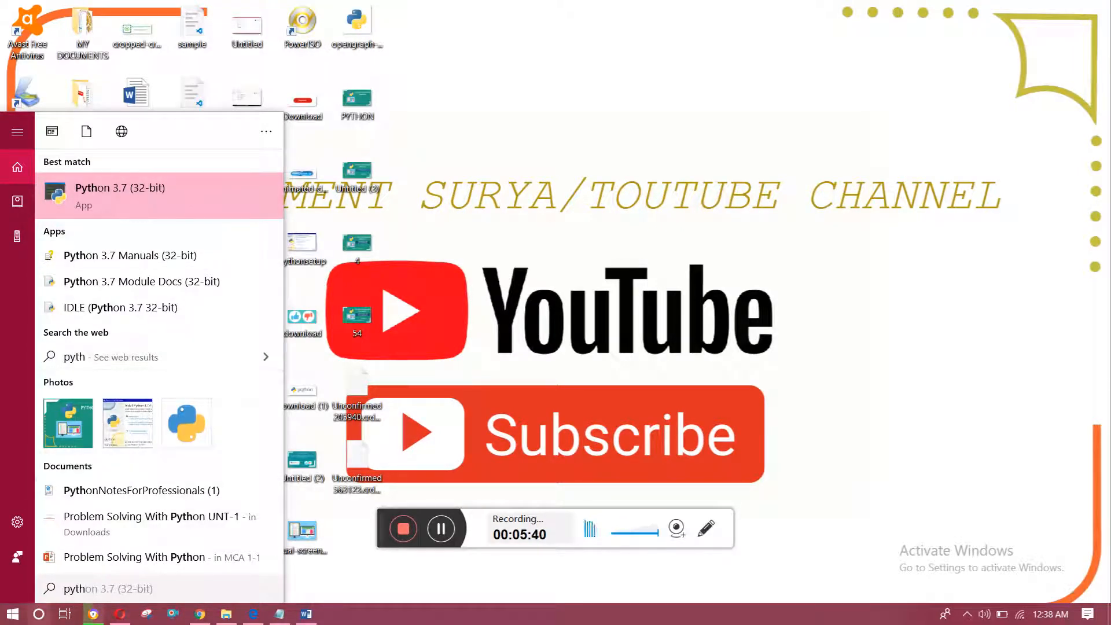
{"action": "left_click", "coordinate": [36, 615]}
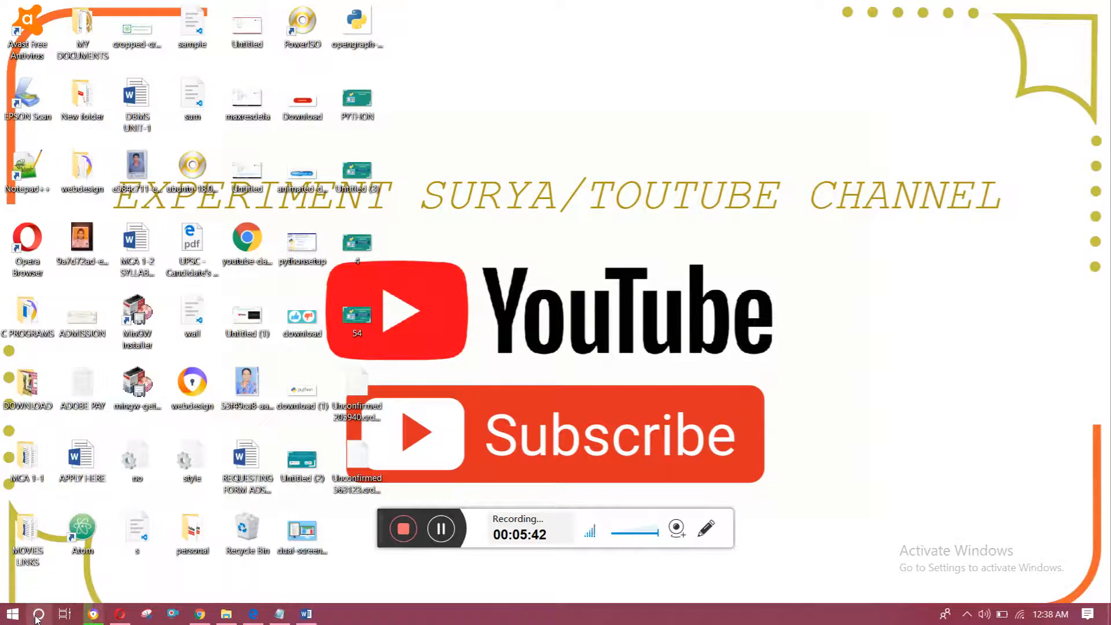